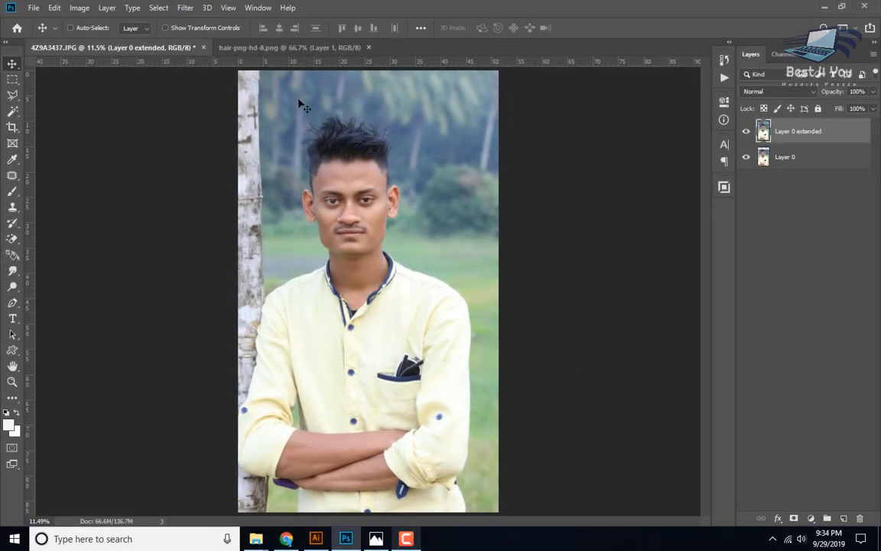
Examine the portrait's face, hair and shirt up close and at full view
scroll(364, 151, "up", 4)
scroll(364, 151, "down", 2)
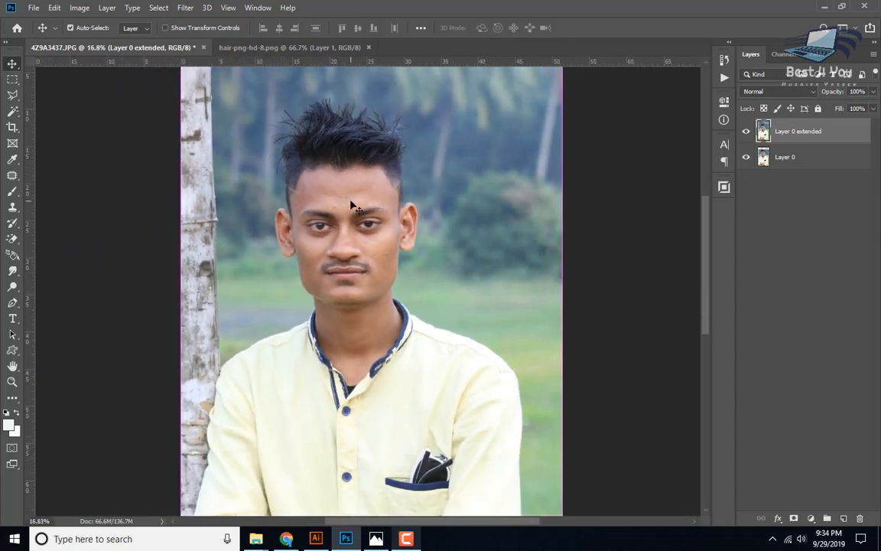
scroll(351, 202, "down", 2)
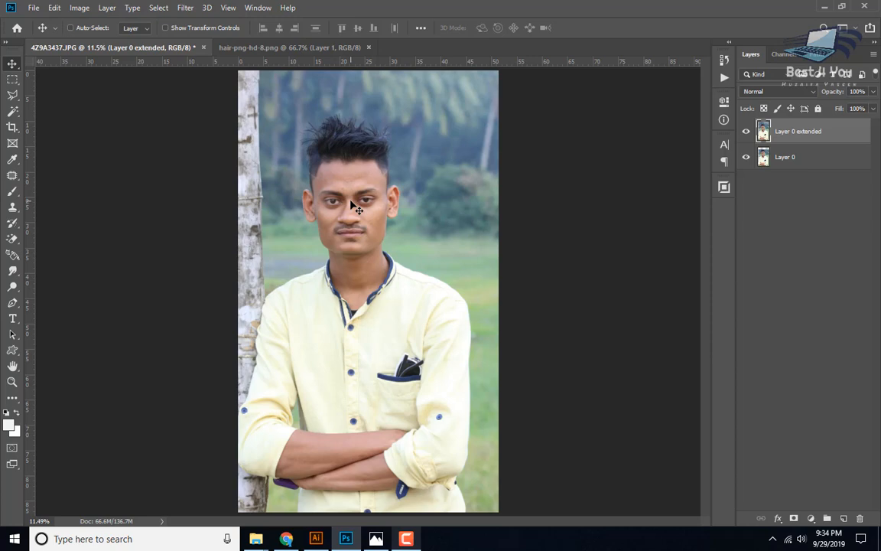
key("ctrl+plus")
key("ctrl+plus")
key("ctrl+plus")
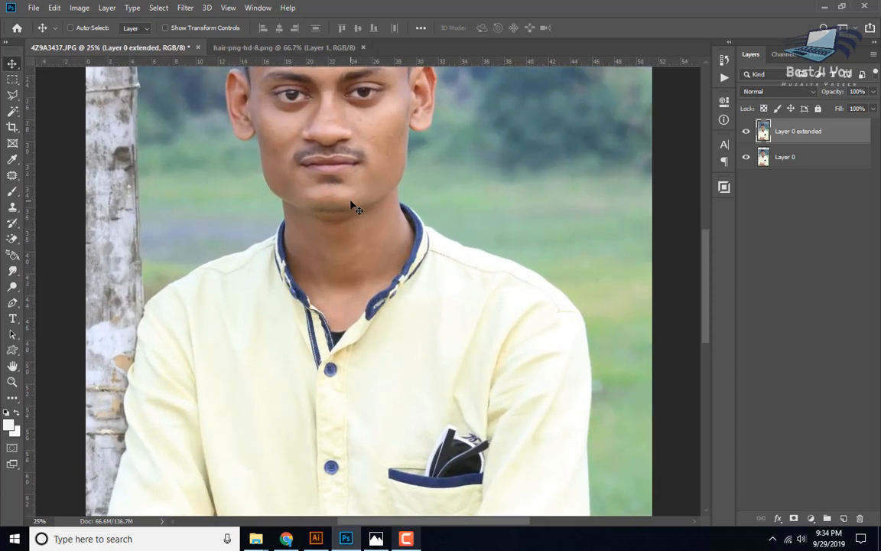
left_click_drag(352, 205, 329, 321)
left_click_drag(334, 226, 329, 153)
key("ctrl+0")
scroll(329, 273, "down", 1)
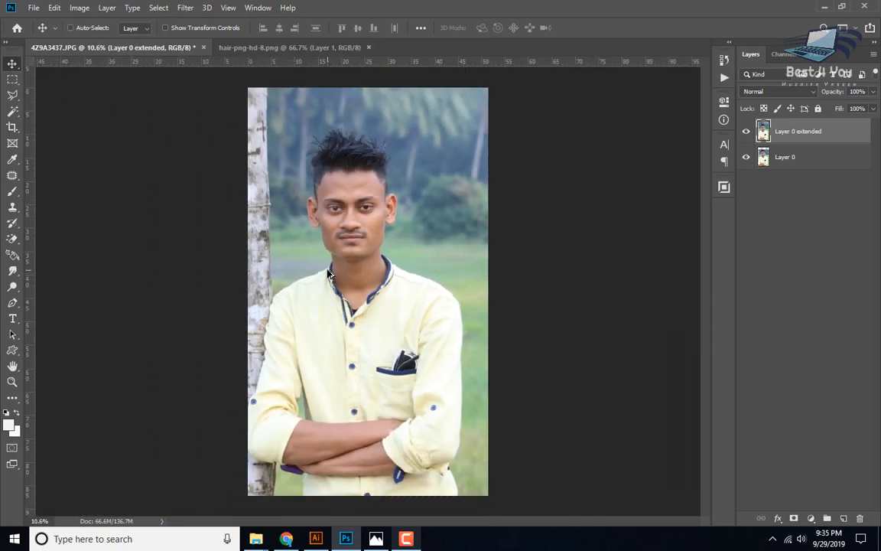
scroll(329, 273, "up", 4)
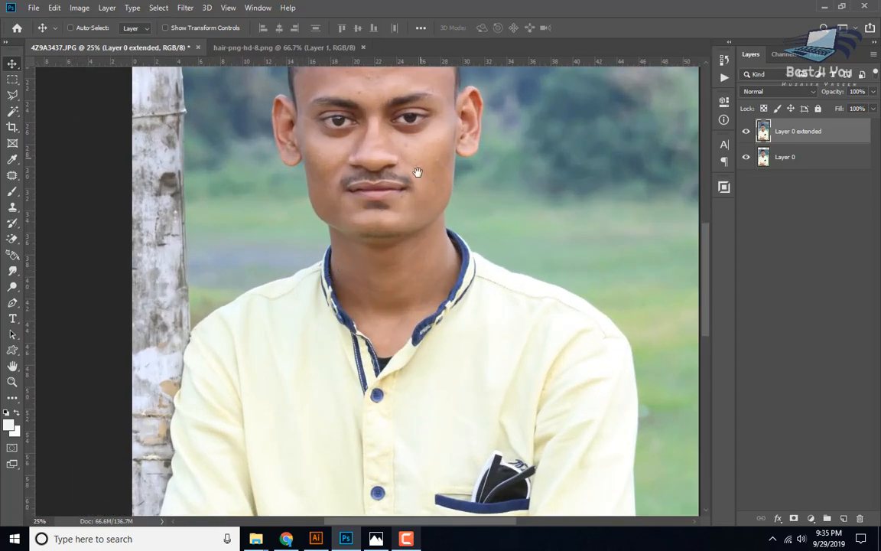
left_click_drag(385, 173, 383, 261)
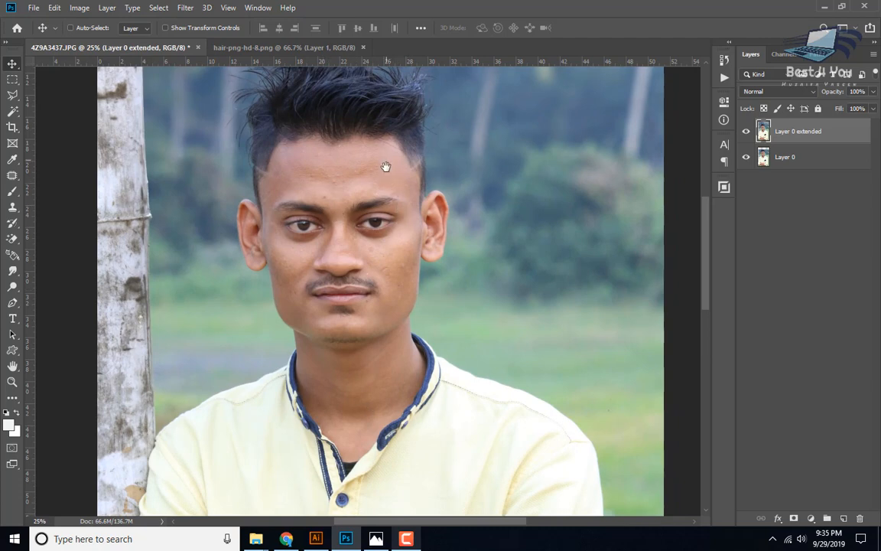
left_click_drag(385, 168, 386, 193)
left_click_drag(367, 496, 390, 214)
left_click_drag(365, 465, 356, 352)
left_click_drag(362, 286, 337, 382)
left_click_drag(381, 238, 367, 317)
scroll(367, 317, "up", 8)
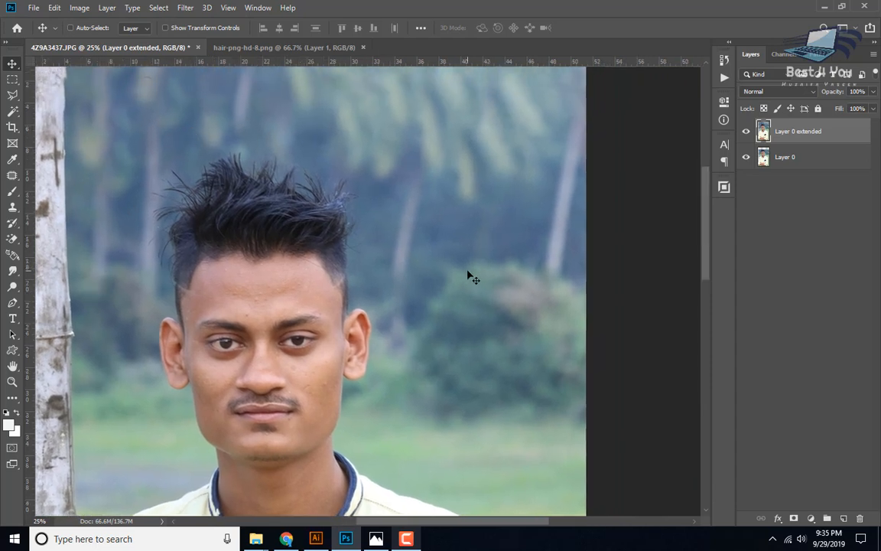
scroll(472, 278, "down", 2)
scroll(297, 313, "up", 3)
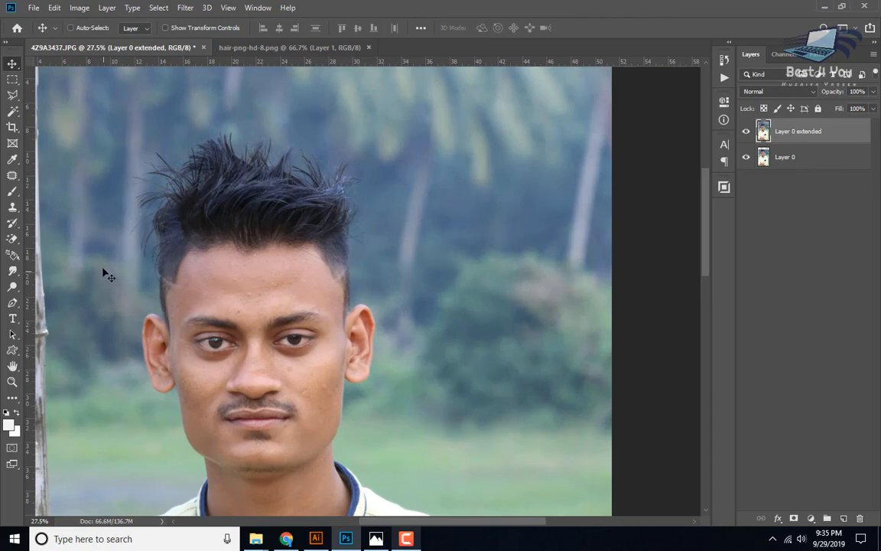
left_click_drag(107, 275, 317, 268)
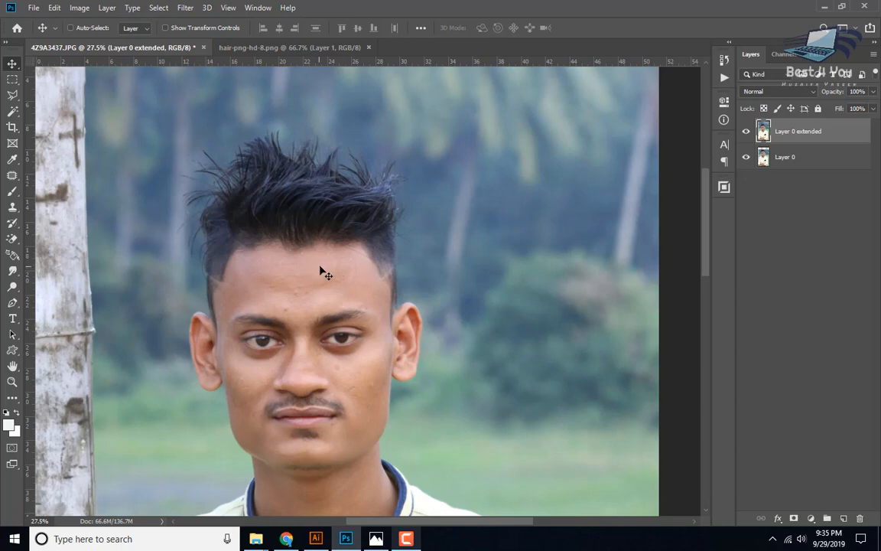
Remove the blemishes across the forehead using the content-aware Spot Healing Brush, reduced in size to about 90
right_click(12, 176)
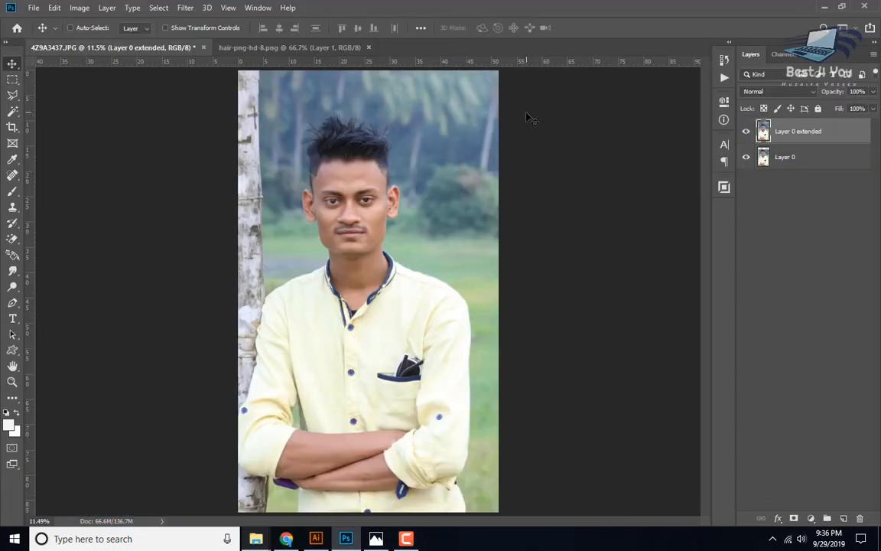
key("ctrl+plus")
key("ctrl+plus")
key("ctrl+plus")
key("ctrl+plus")
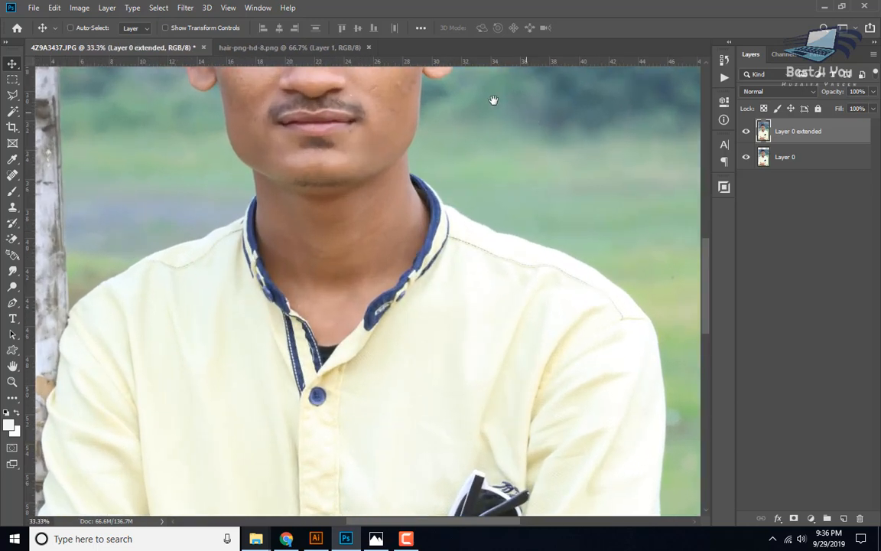
left_click_drag(494, 100, 421, 324)
scroll(338, 329, "up", 6)
left_click_drag(338, 332, 324, 269)
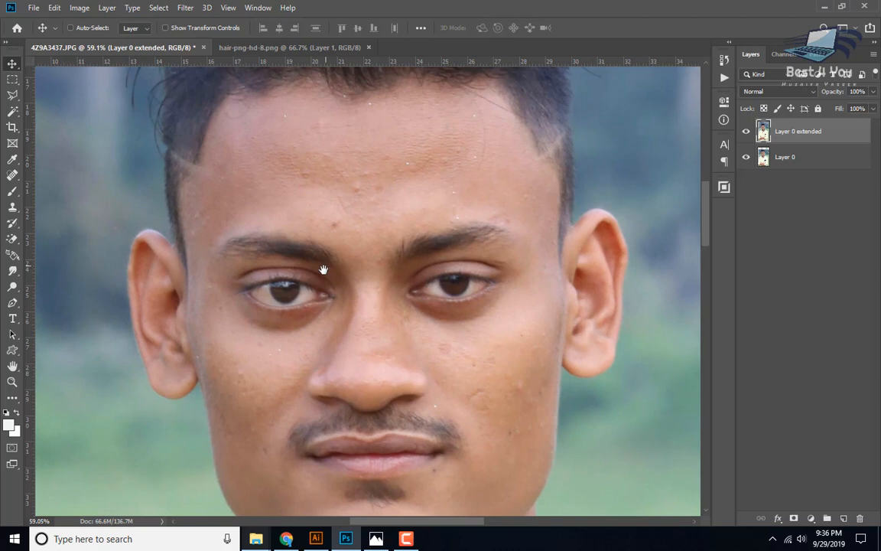
left_click(16, 176)
left_click(38, 176)
key("bracketleft")
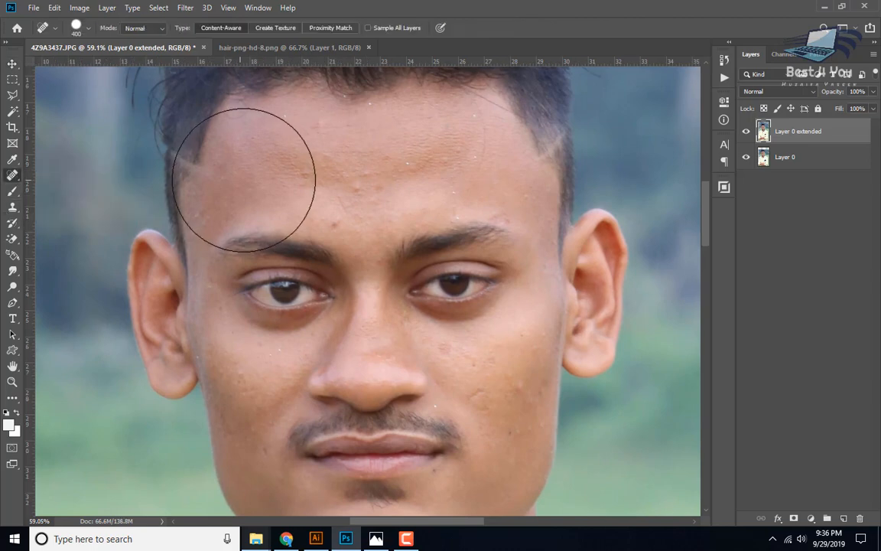
key("bracketleft")
key("bracketleft")
key("bracketleft")
key("bracketleft")
key("bracketleft")
key("bracketleft")
key("bracketleft")
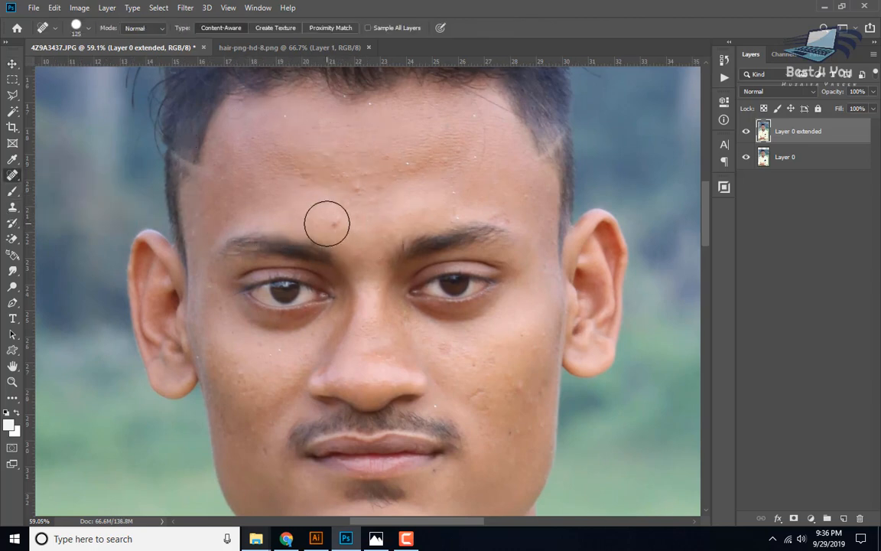
left_click_drag(334, 222, 344, 212)
left_click(354, 187)
left_click(393, 157)
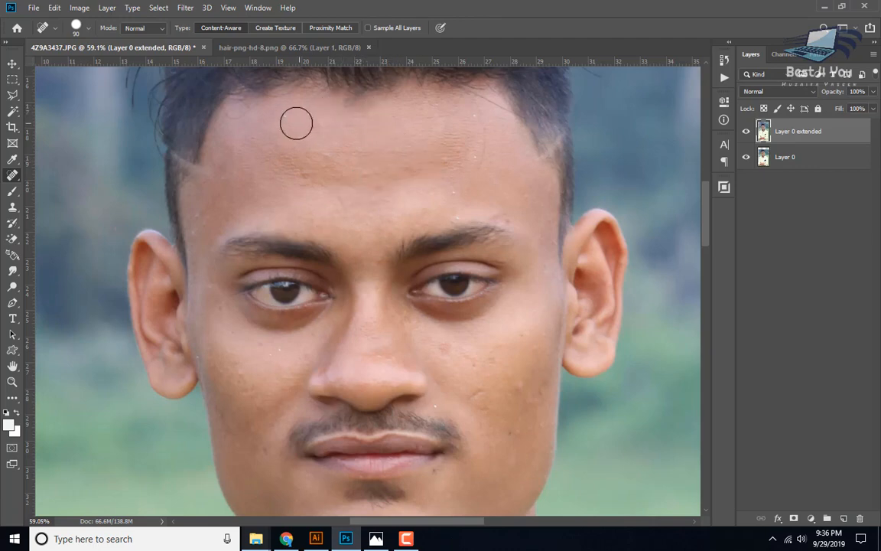
left_click(297, 114)
left_click(450, 123)
left_click(481, 157)
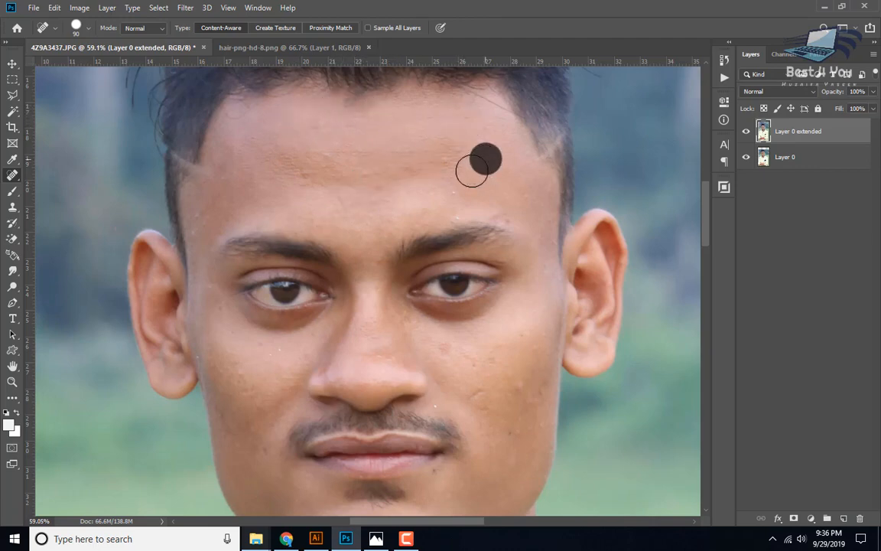
left_click(455, 192)
Heal the spots on both cheeks and around the mouth with the Spot Healing Brush
left_click(446, 396)
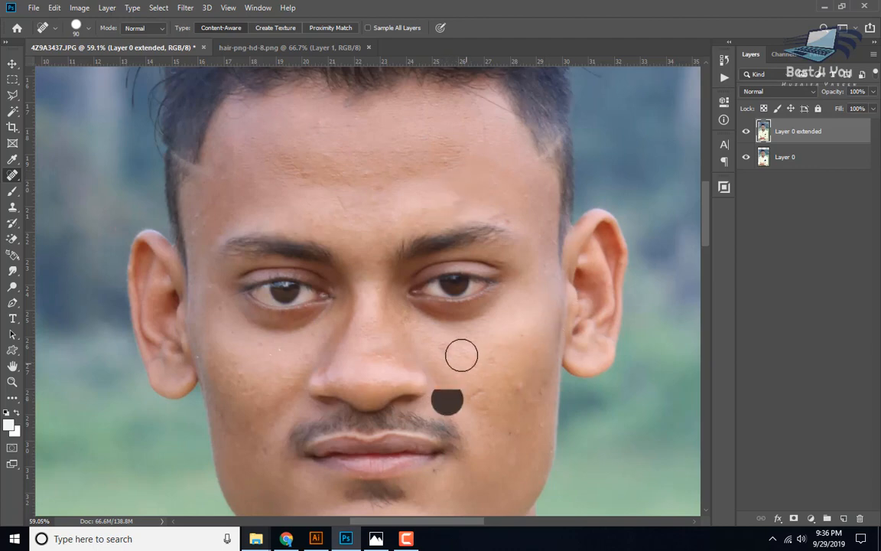
left_click(448, 351)
left_click(492, 350)
left_click(484, 407)
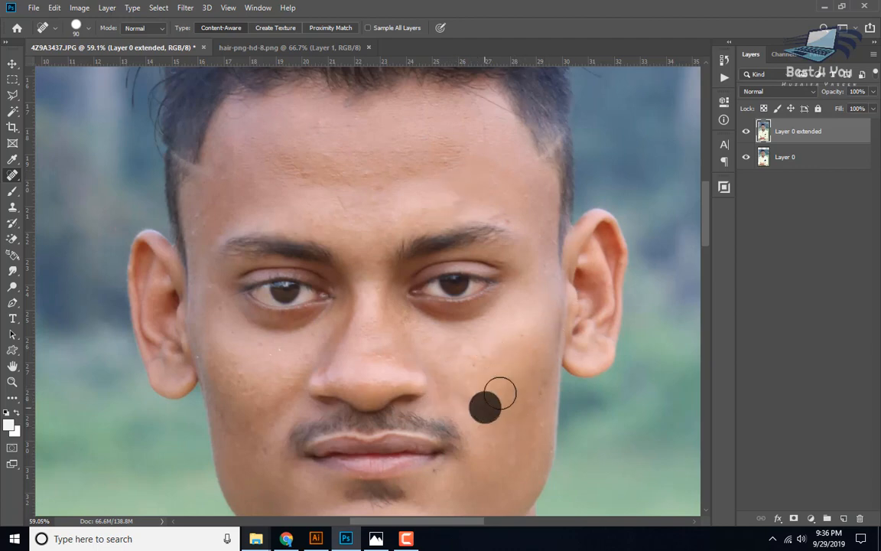
left_click(474, 352)
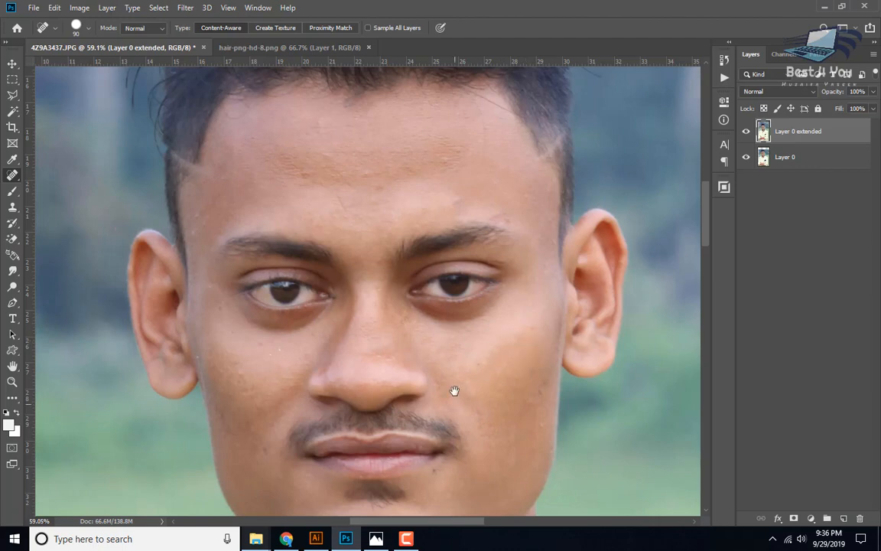
left_click_drag(454, 389, 479, 306)
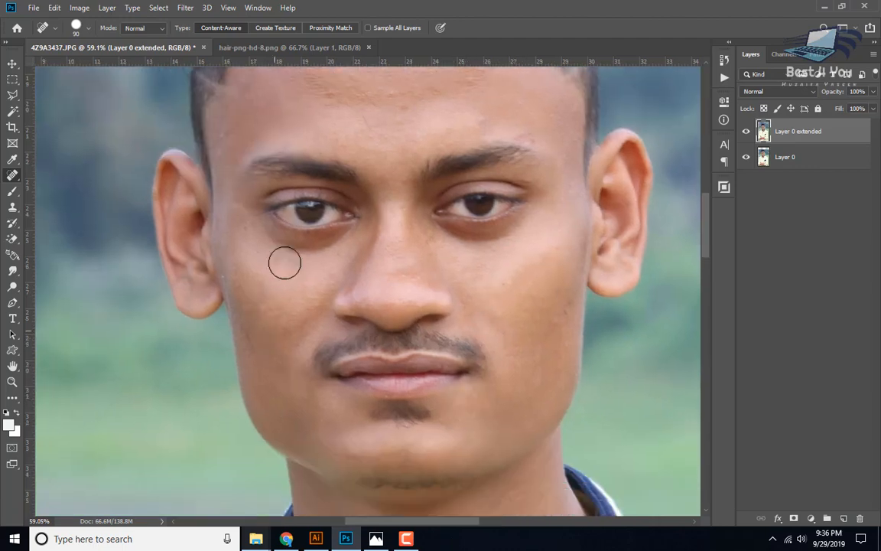
scroll(275, 253, "up", 2)
left_click(307, 113)
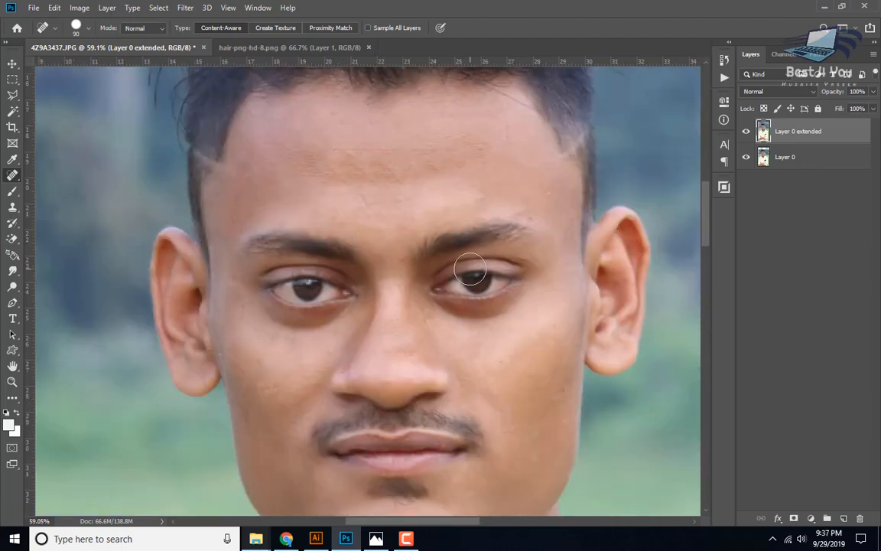
Inspect the retouched face and compare the image with the Layer 0 extended layer hidden and shown
key("ctrl+minus")
key("ctrl+minus")
key("ctrl+plus")
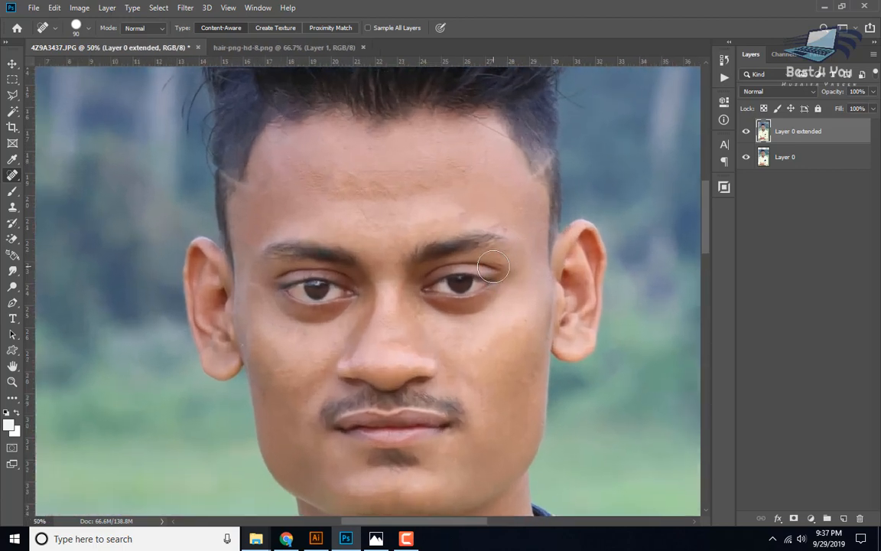
mouse_move(493, 266)
left_mouse_down()
mouse_move(413, 230)
mouse_move(420, 210)
mouse_move(402, 333)
left_mouse_up()
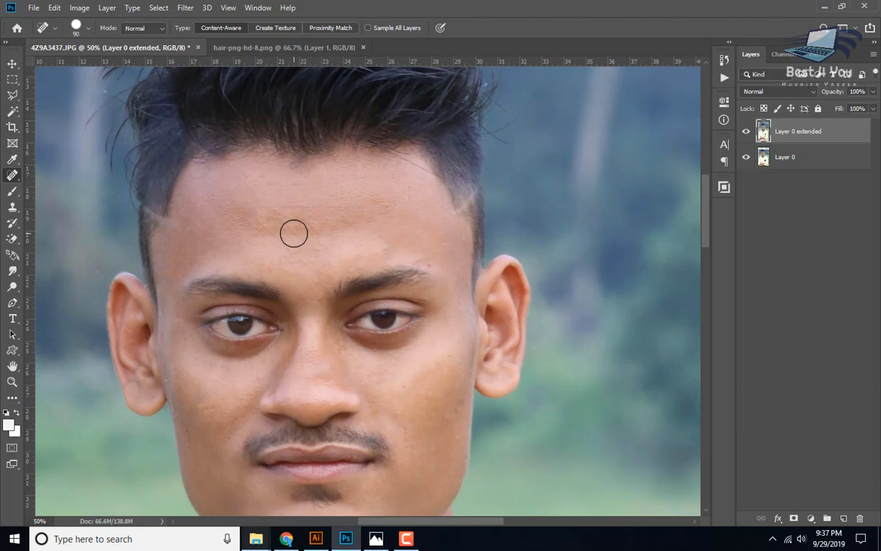
key("ctrl+0")
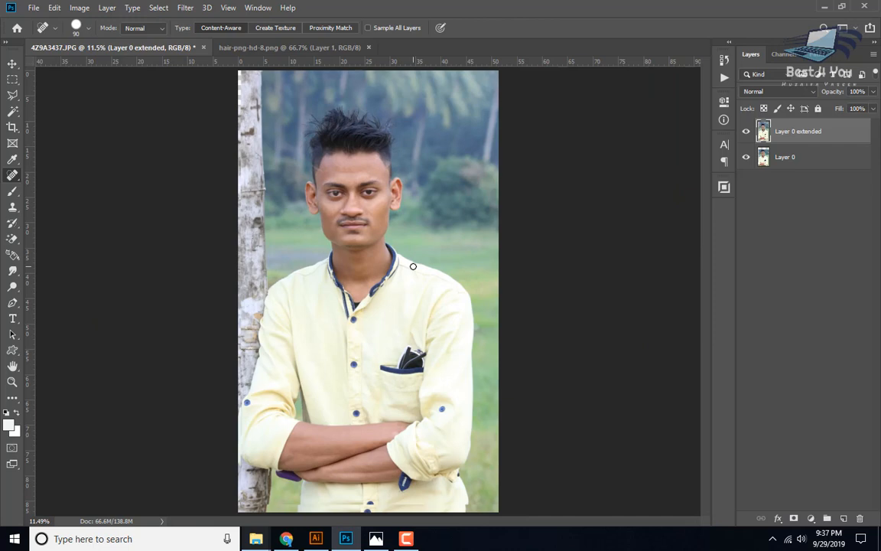
left_click(11, 64)
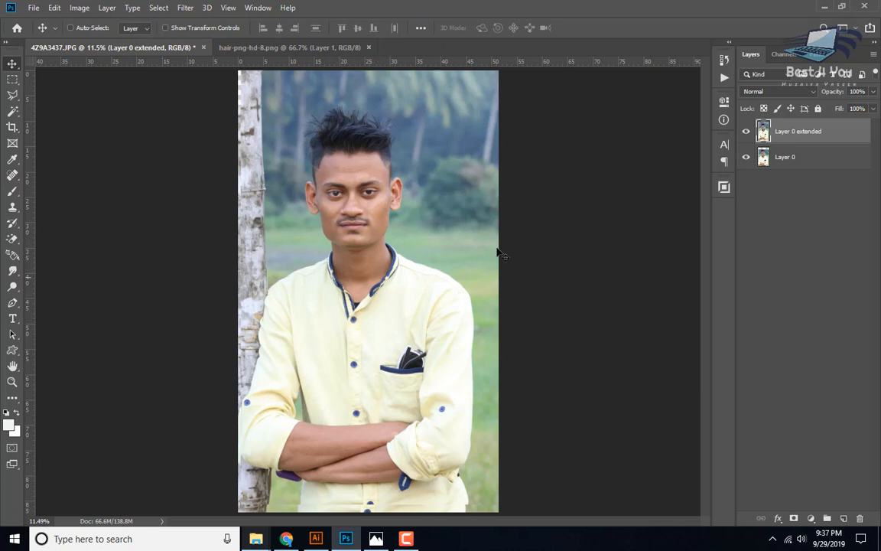
left_click(748, 131)
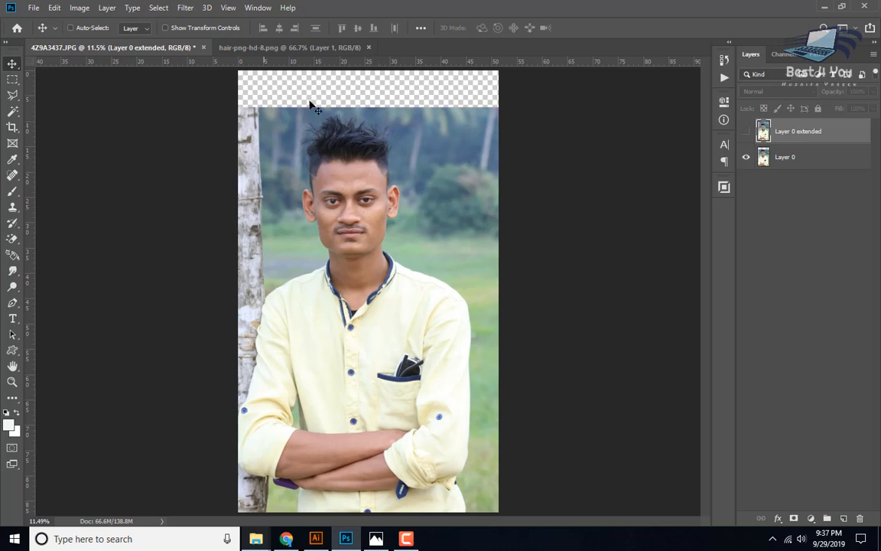
left_click(747, 131)
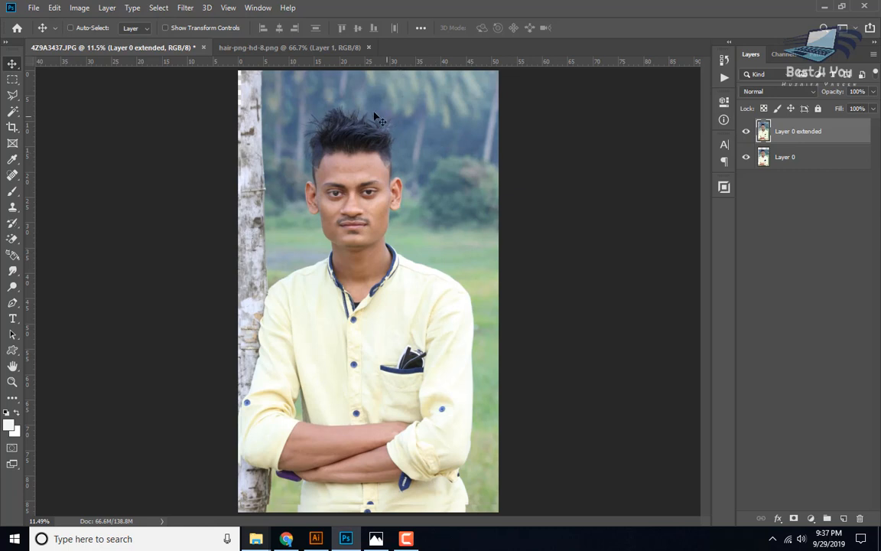
Shift the Layer 0 extended layer slightly to close the gap along the canvas's left edge, and duplicate it
key("ctrl")
left_click_drag(392, 87, 391, 92)
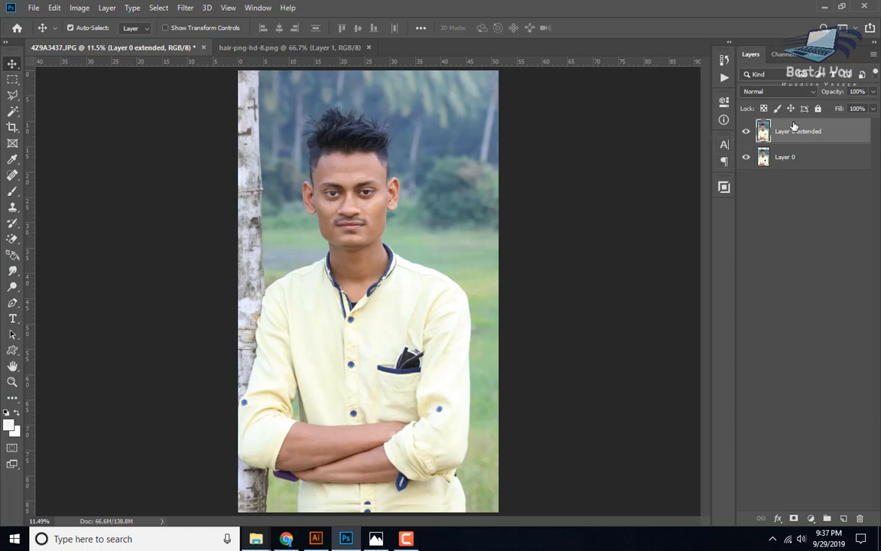
key("ctrl+j")
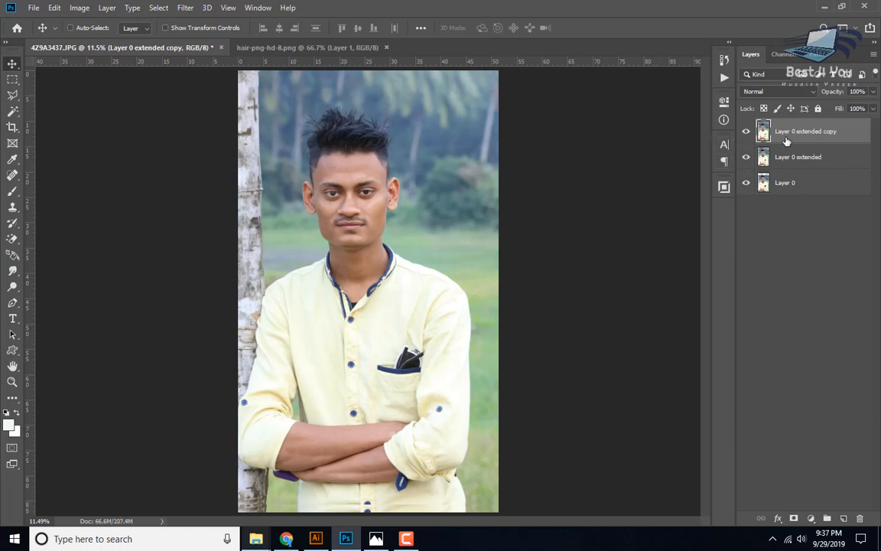
Start the Camera Raw Filter on the duplicated layer and set Exposure to +0.35
left_click(184, 9)
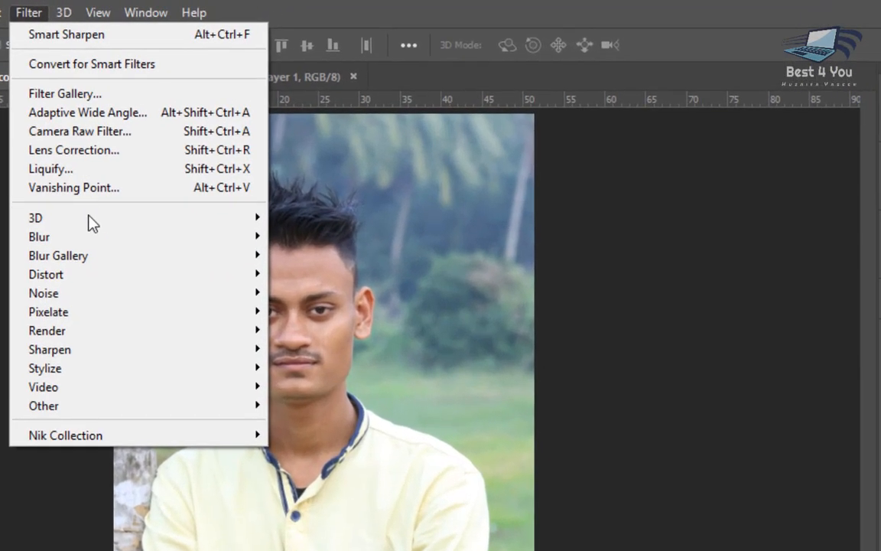
left_click(82, 133)
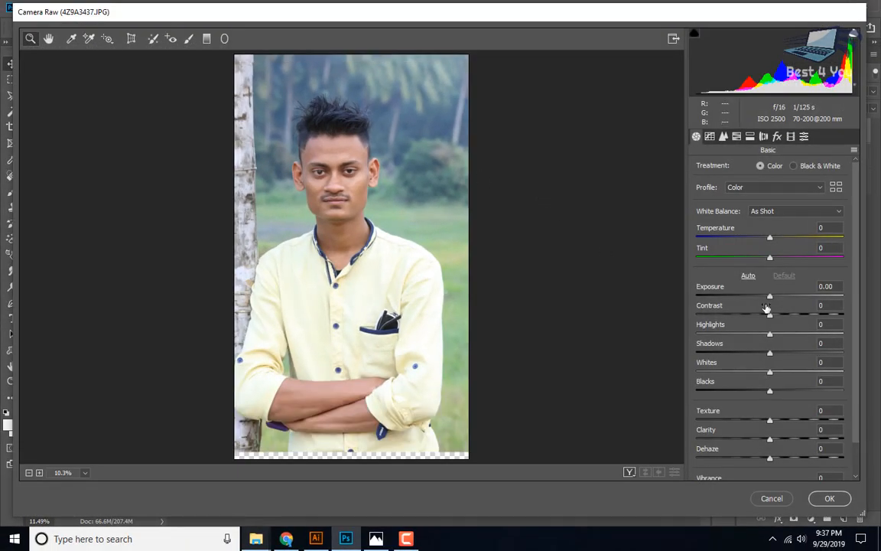
left_click(774, 296)
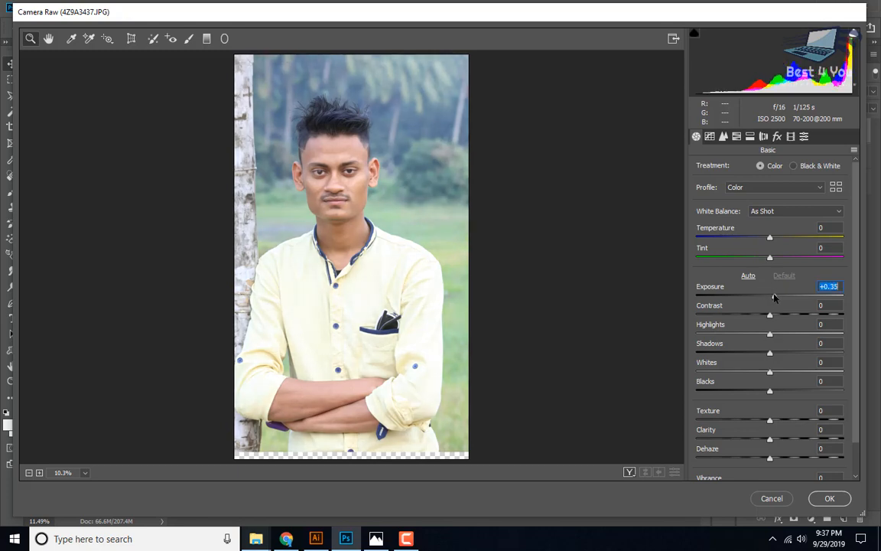
Set Contrast +7, Highlights -4, Shadows +21, Whites +13, Blacks +26, Texture -13, Clarity +12, Dehaze -4, Vibrance +7 and Saturation -1
left_click(761, 315)
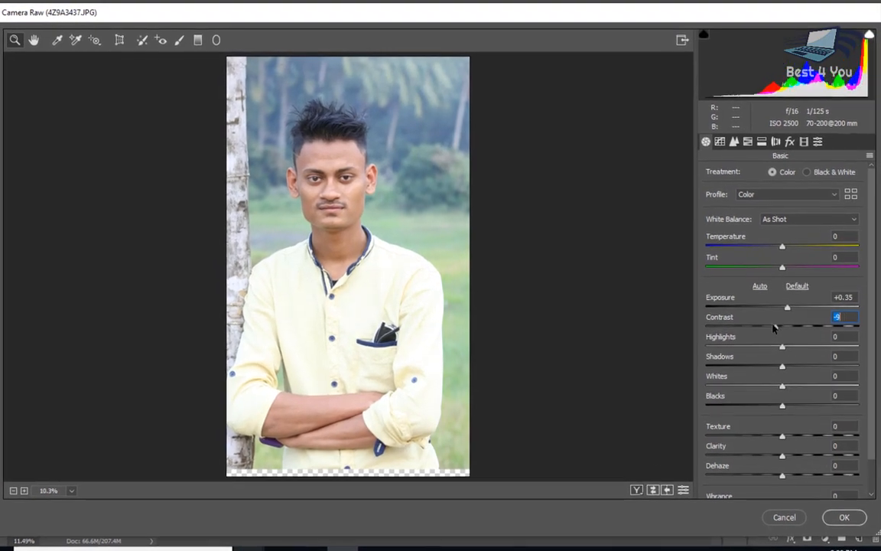
left_click_drag(774, 328, 790, 472)
scroll(788, 402, "down", 1)
left_click_drag(784, 491, 783, 491)
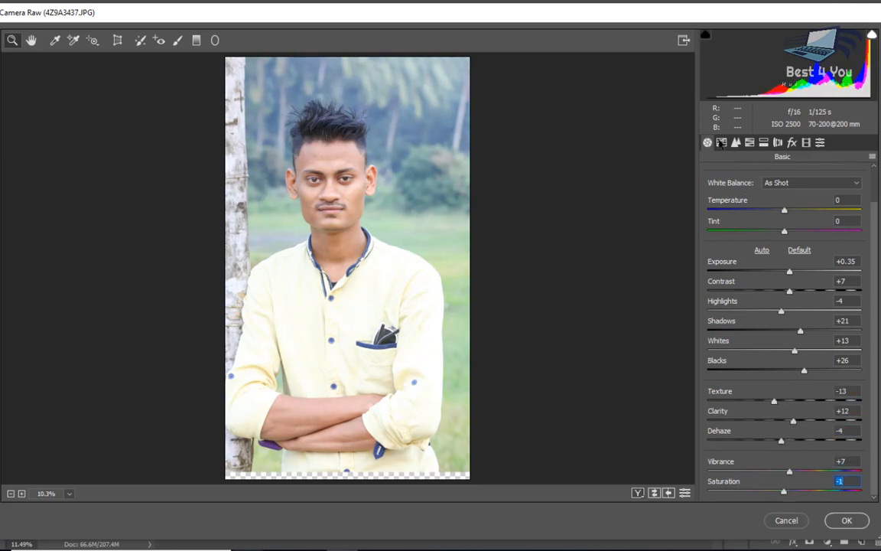
Adjust the photo's tone curve in the Camera Raw filter
left_click(721, 144)
left_click_drag(788, 382, 794, 441)
Raise the luminance of the Oranges to +19 in the HSL adjustments and apply the Camera Raw filter
left_click(736, 143)
left_click(749, 143)
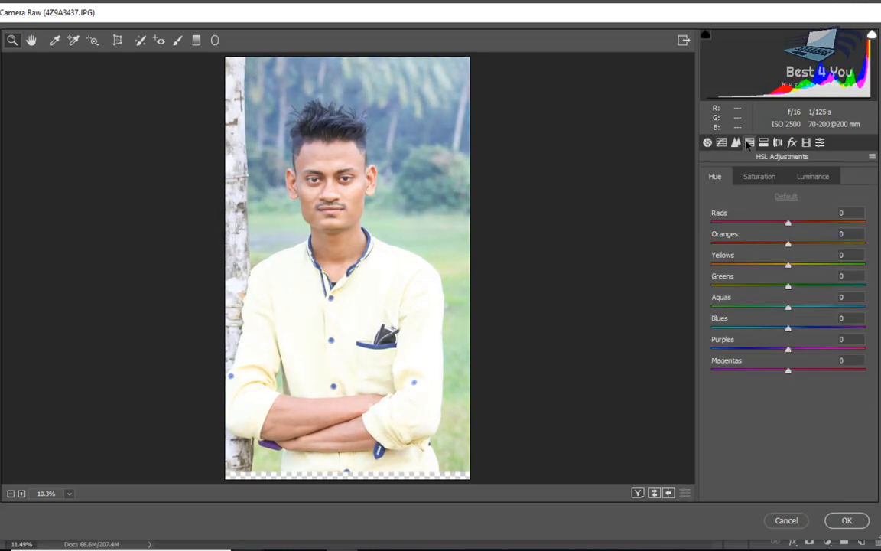
left_click(748, 177)
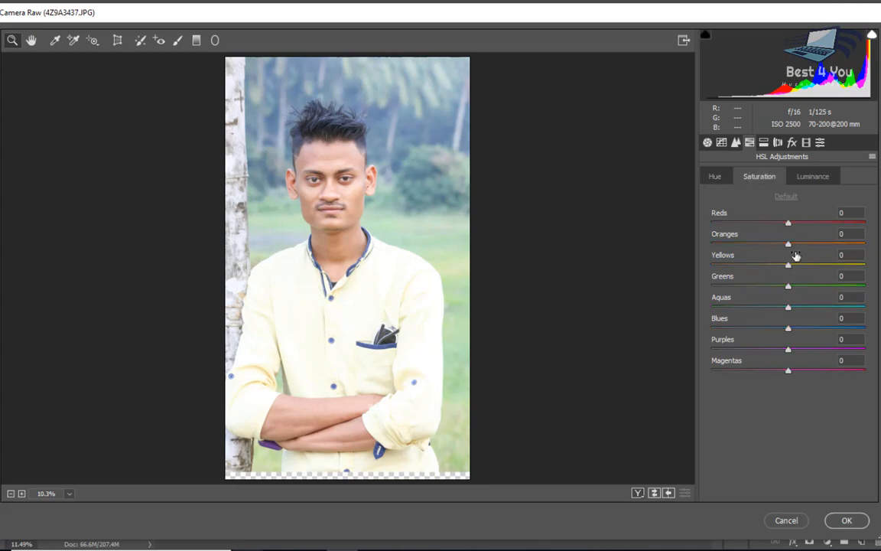
left_click(807, 179)
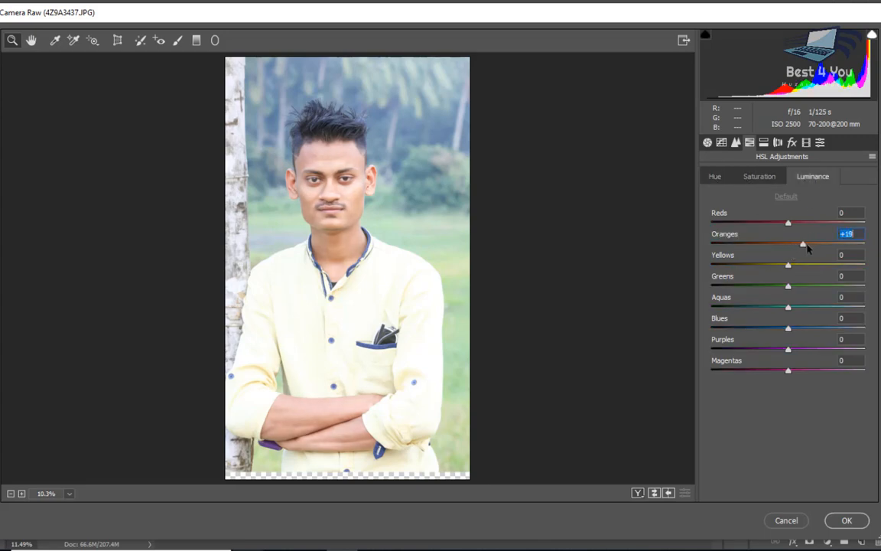
mouse_move(806, 246)
left_mouse_down()
mouse_move(768, 245)
mouse_move(807, 248)
left_mouse_up()
left_click(842, 518)
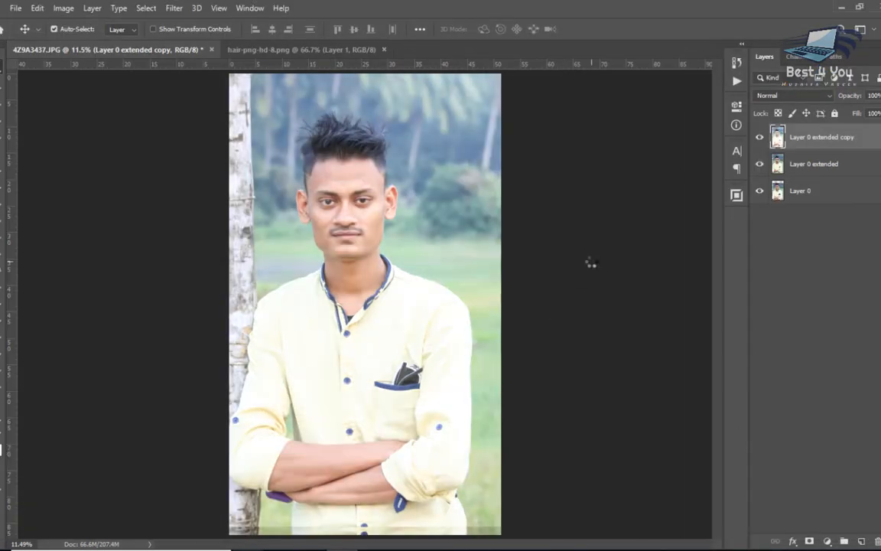
Inspect the face, hair and shirt up close and at full view after the Camera Raw adjustments
key("ctrl+minus")
key("ctrl+plus")
key("ctrl+plus")
key("ctrl+plus")
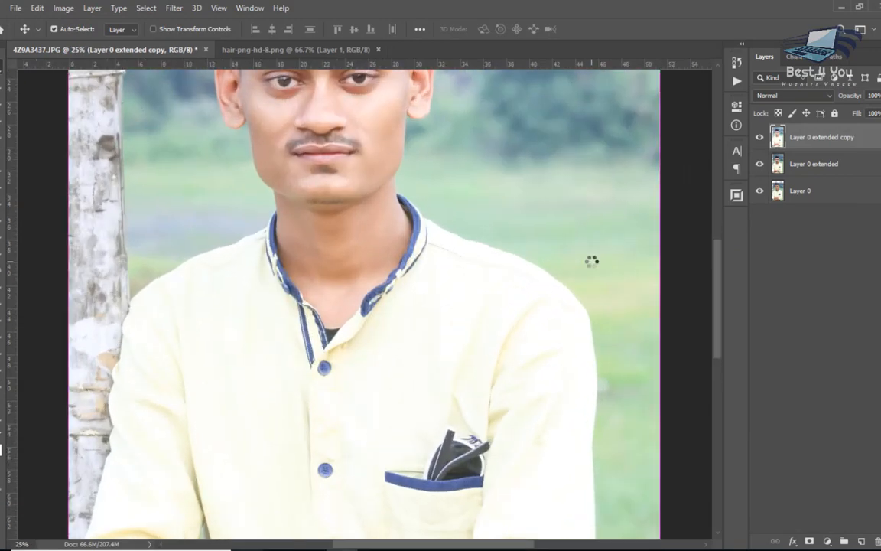
key("ctrl+plus")
left_click_drag(382, 139, 374, 315)
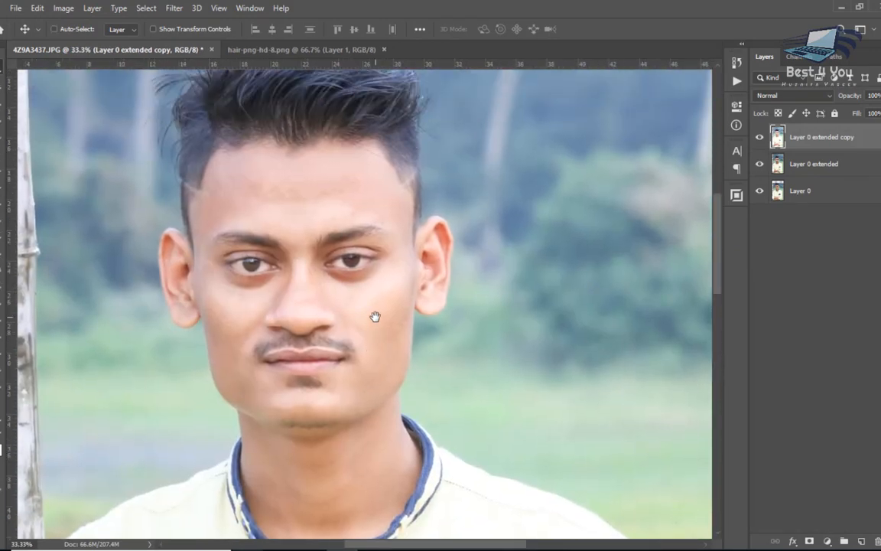
scroll(237, 153, "up", 3)
scroll(290, 156, "up", 2)
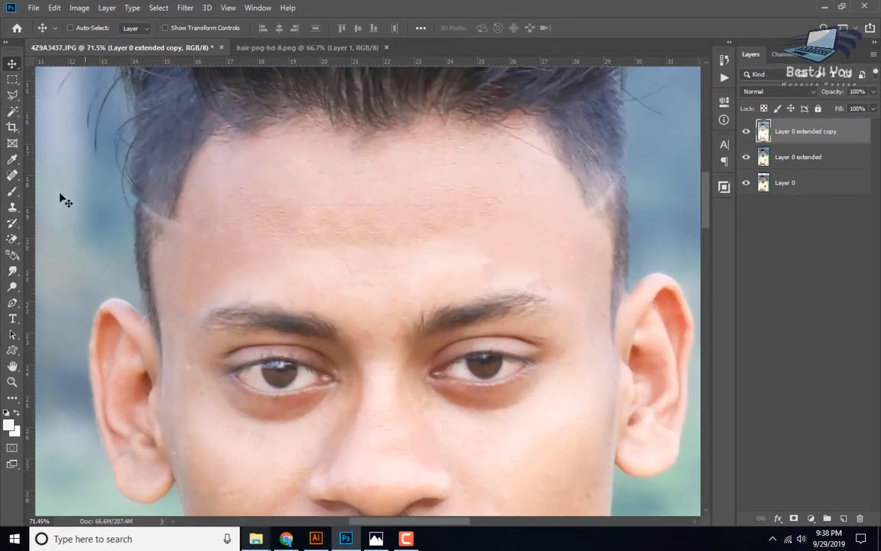
scroll(229, 240, "down", 8)
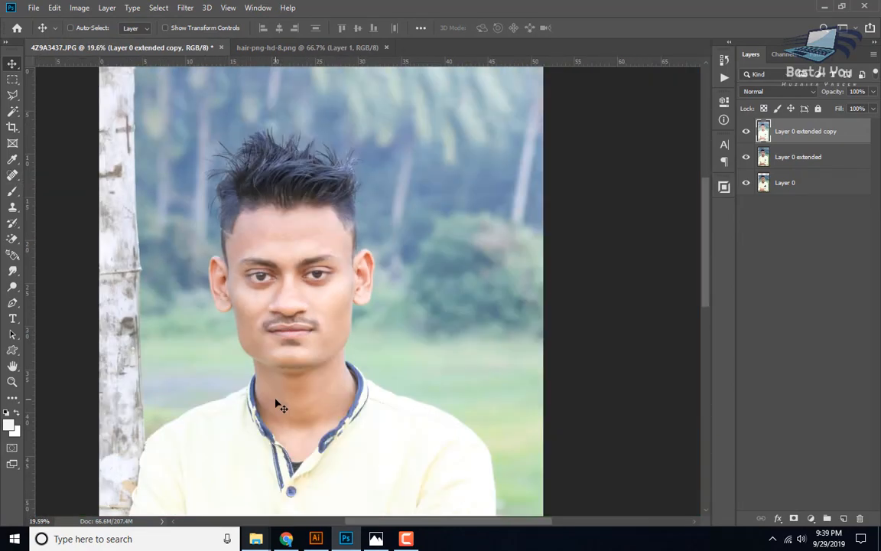
left_click_drag(279, 409, 319, 184)
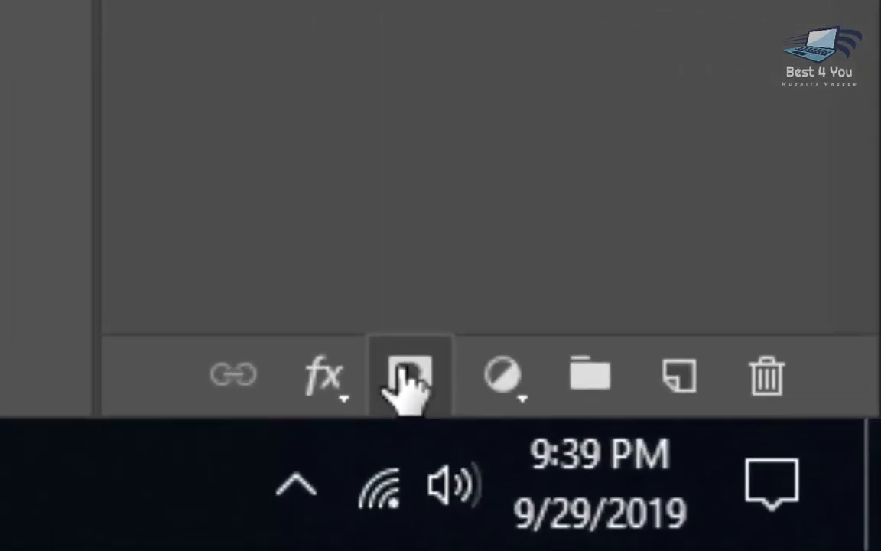
Add a layer mask to Layer 0 extended copy and paint black over the shirt with a soft 700 px brush
left_click(780, 513)
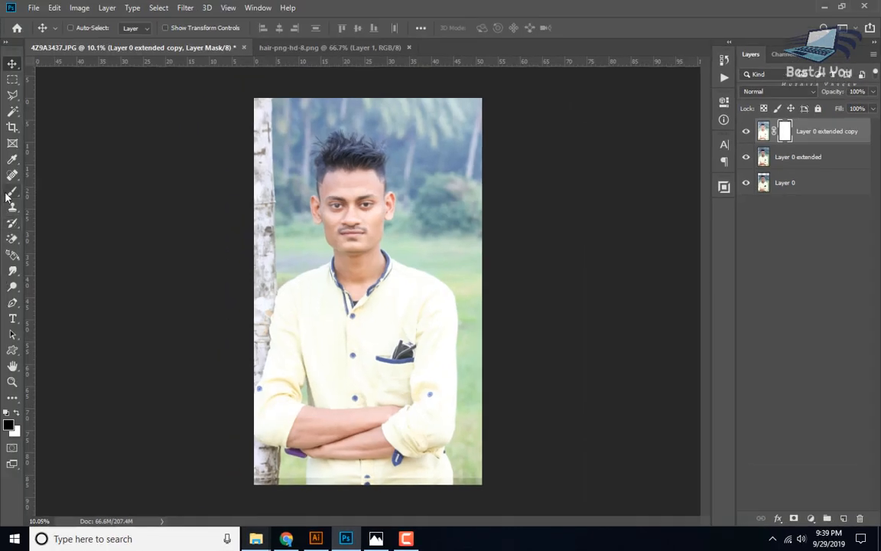
key("b")
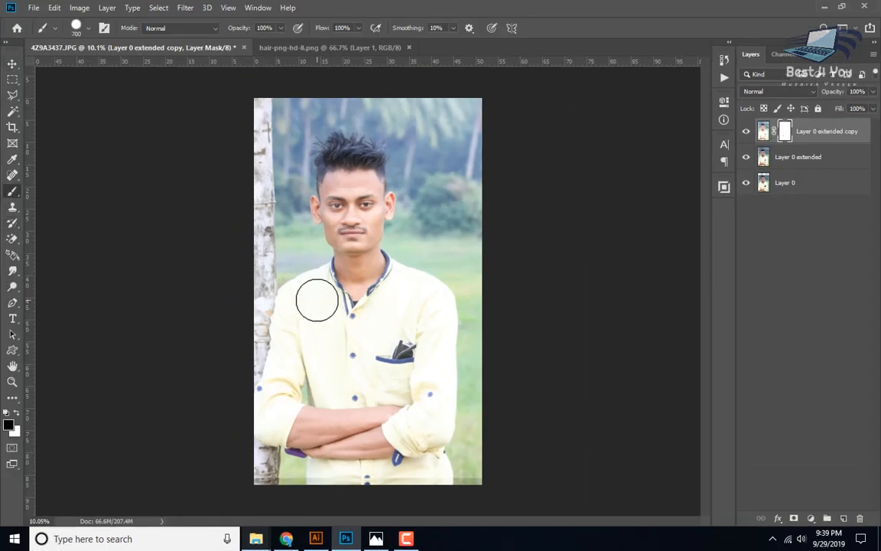
left_click_drag(321, 284, 318, 307)
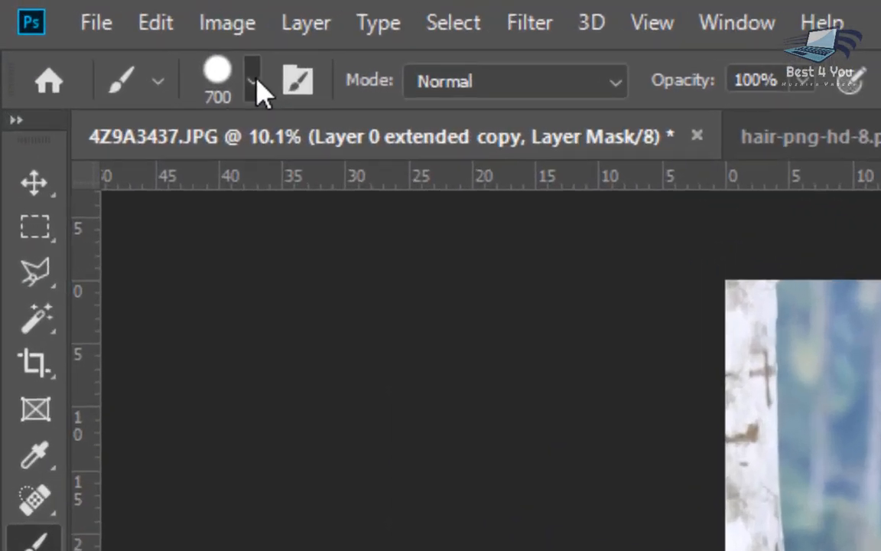
left_click(89, 29)
left_click_drag(146, 96, 101, 94)
left_click_drag(297, 318, 229, 319)
left_click(302, 293)
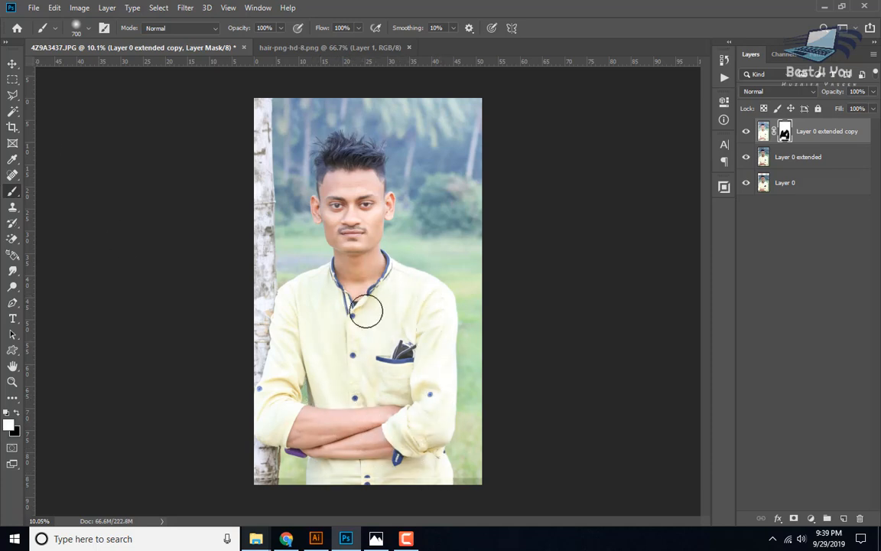
key("x")
Smooth the forehead skin on the Layer 0 extended copy image with the Mixer Brush at sizes 175 and 100
scroll(380, 228, "up", 3)
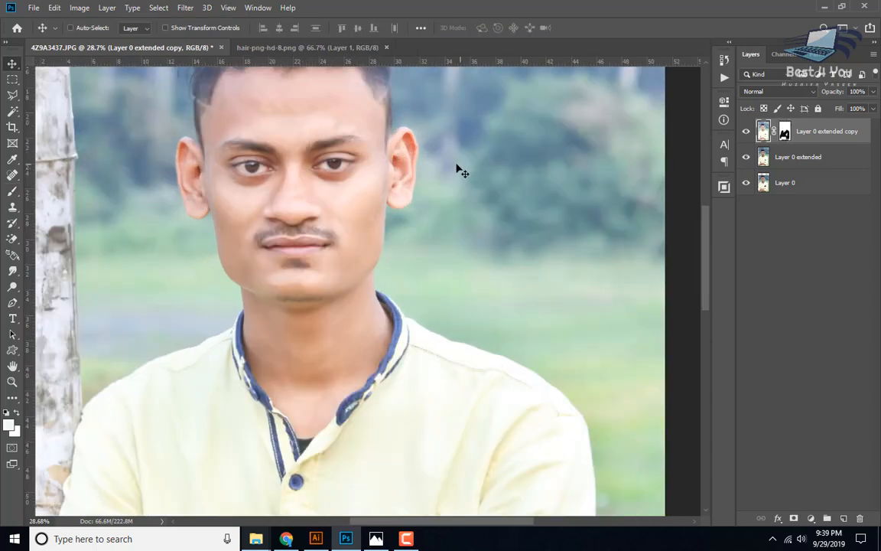
scroll(281, 147, "up", 4)
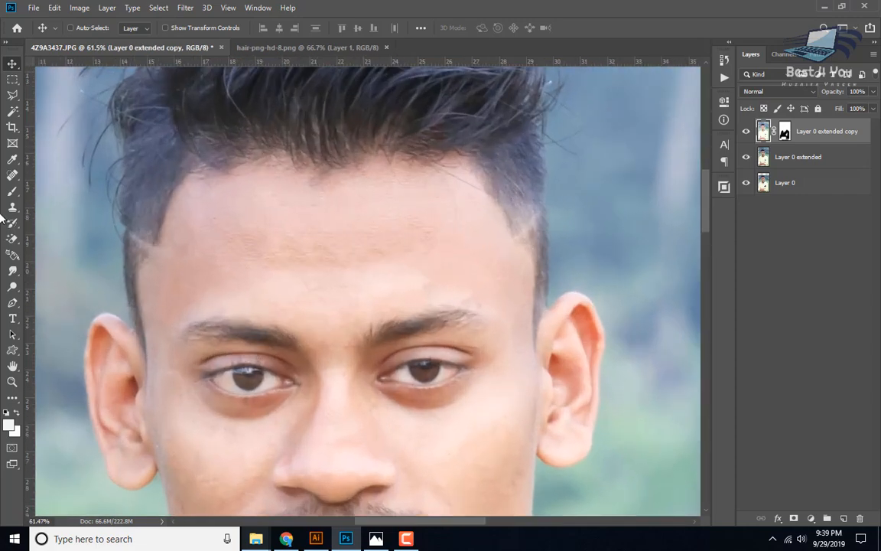
left_click(13, 191)
right_click(12, 190)
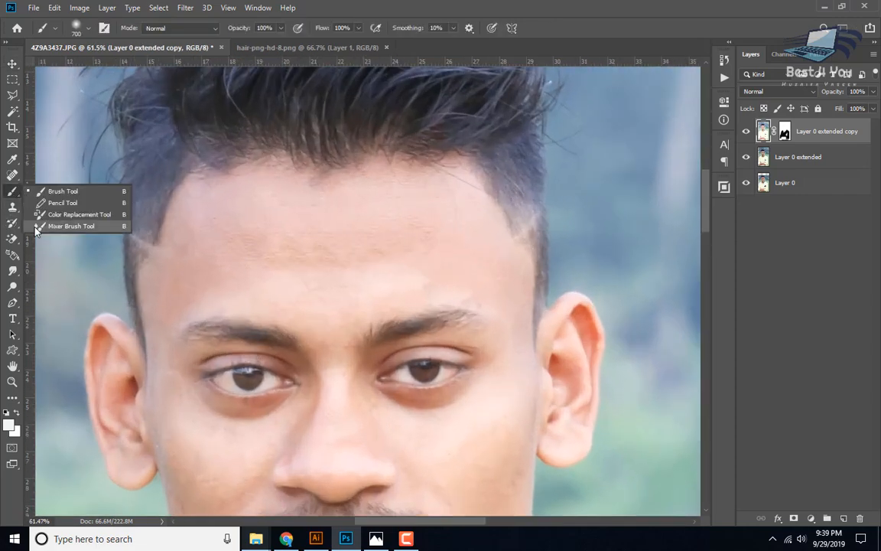
left_click(57, 205)
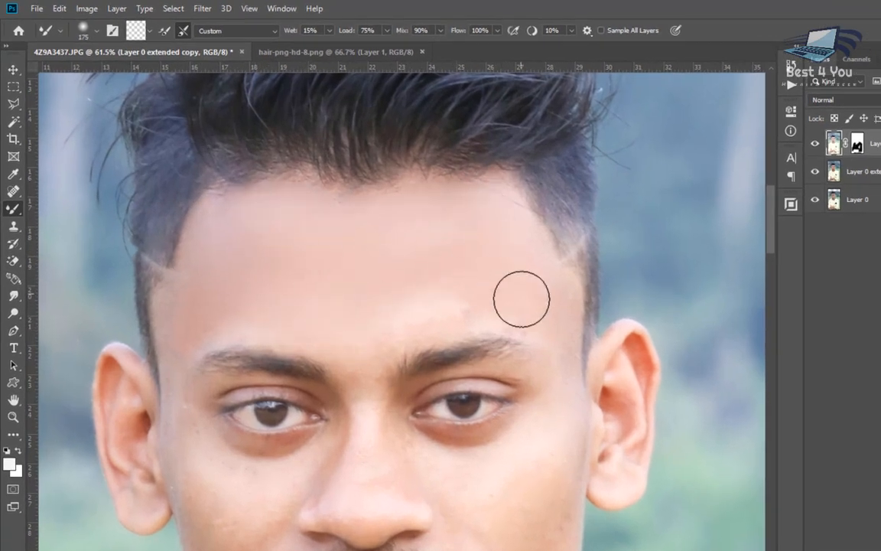
key("bracketleft")
key("bracketleft")
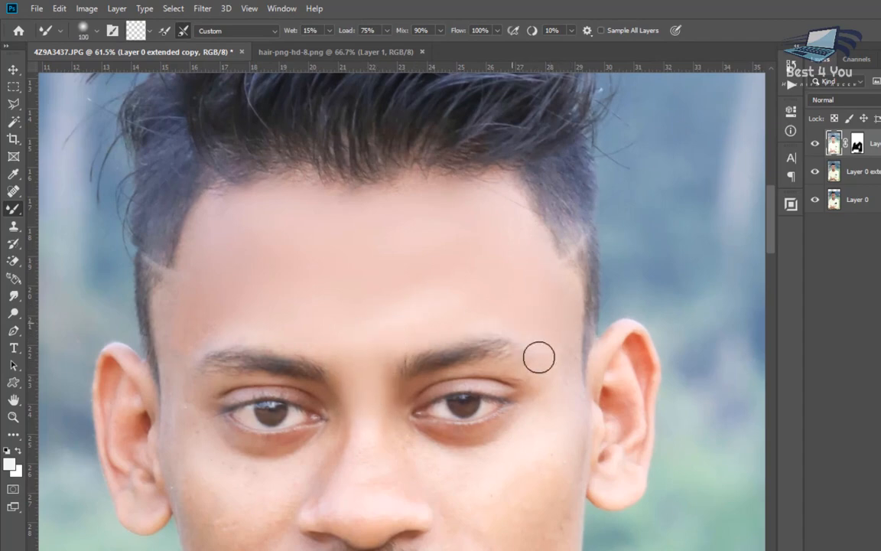
Blend the skin under the eyes and around the nose with the Mixer Brush at size 125
left_click_drag(552, 358, 531, 247)
key("bracketright")
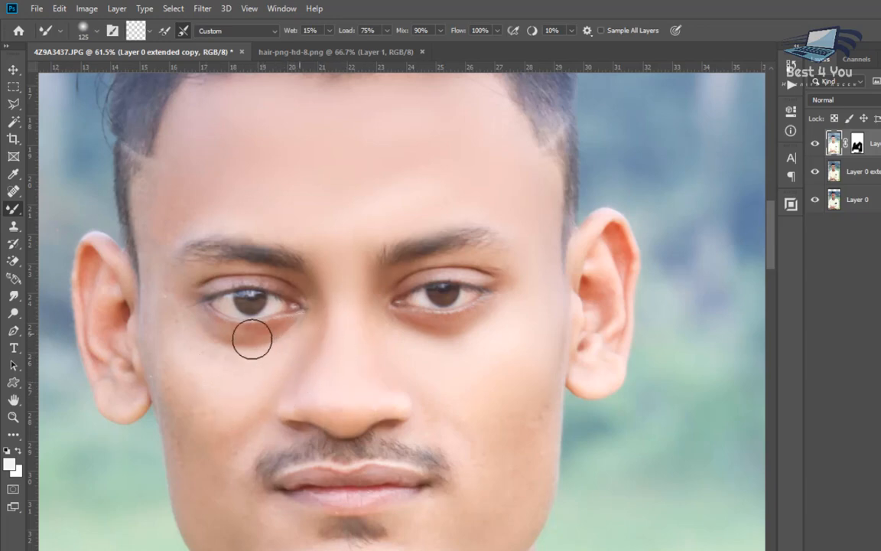
mouse_move(204, 321)
left_mouse_down()
mouse_move(293, 341)
mouse_move(311, 321)
left_mouse_up()
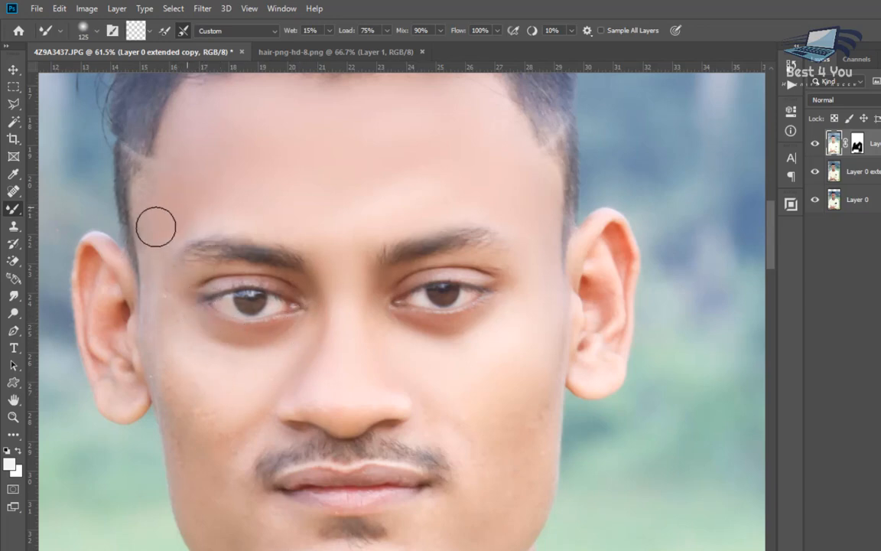
Smooth both cheeks and the sides of the mouth with the Mixer Brush at sizes 100 and 150
left_click_drag(172, 409, 159, 353)
key("bracketleft")
key("bracketleft")
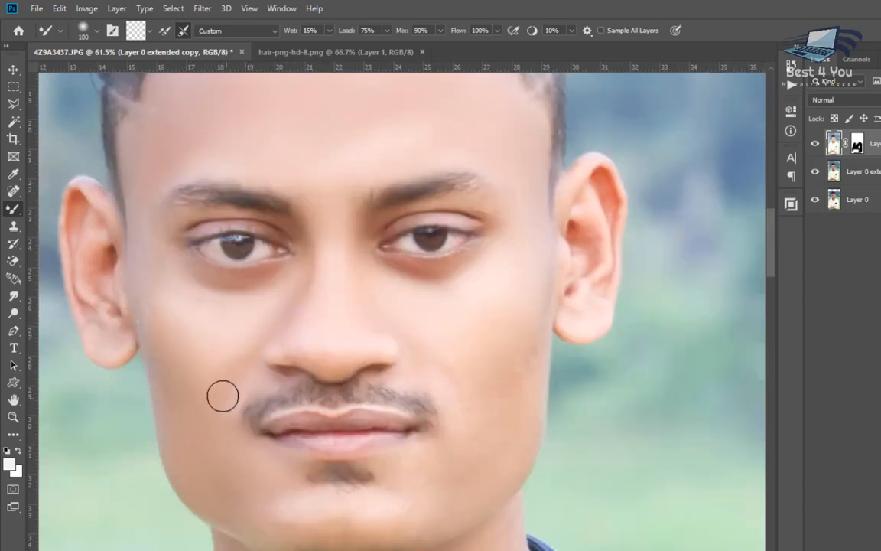
key("bracketright")
key("bracketright")
key("bracketright")
key("bracketright")
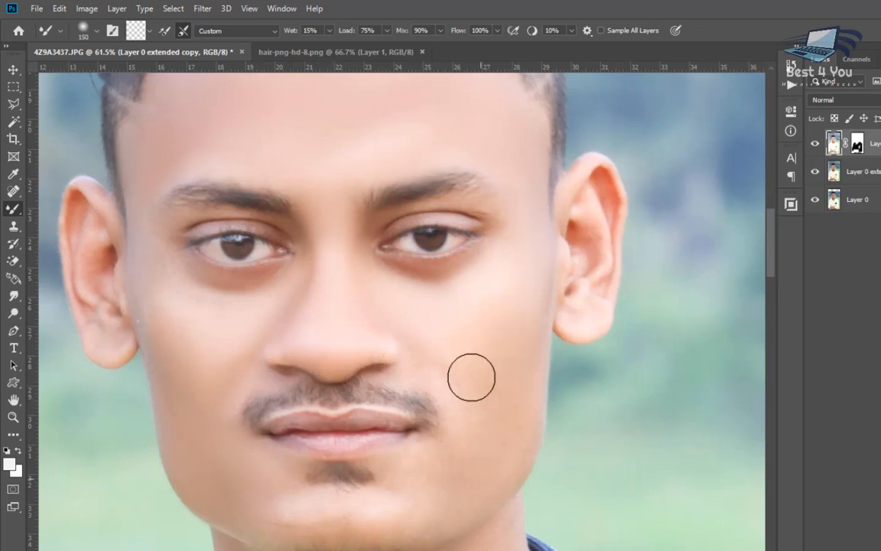
Smooth the skin of the chin, jaw and neck with the Mixer Brush at size 150
left_click_drag(442, 491, 450, 428)
scroll(271, 398, "down", 3)
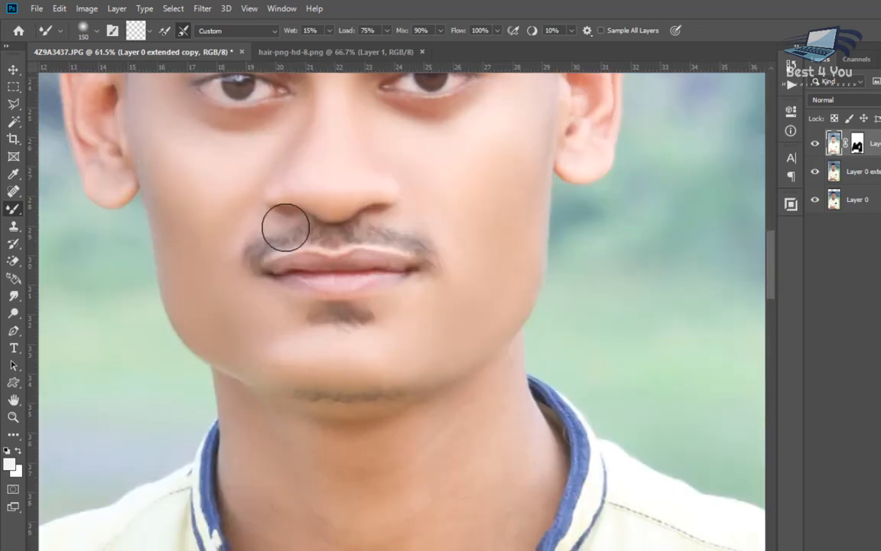
scroll(459, 291, "down", 2)
scroll(497, 336, "down", 1)
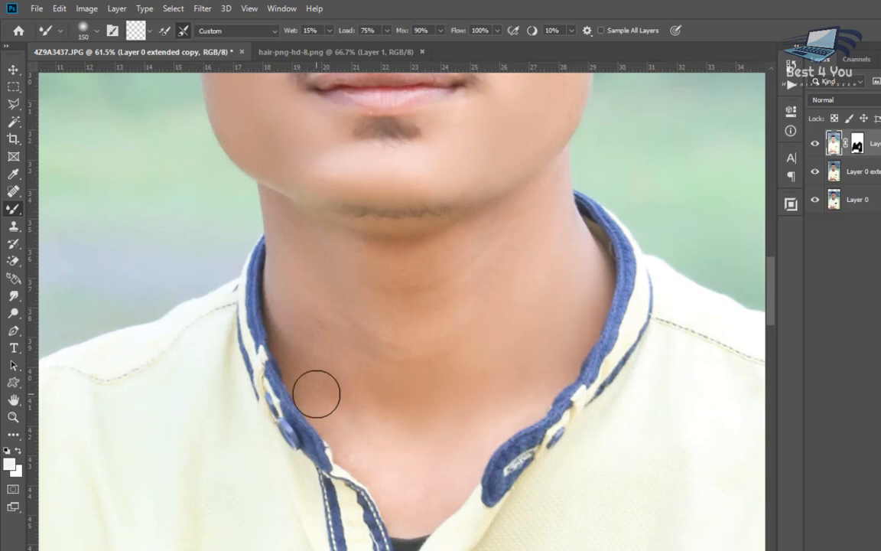
Smooth the skin of both crossed forearms with the Mixer Brush at size 150
scroll(456, 340, "down", 8)
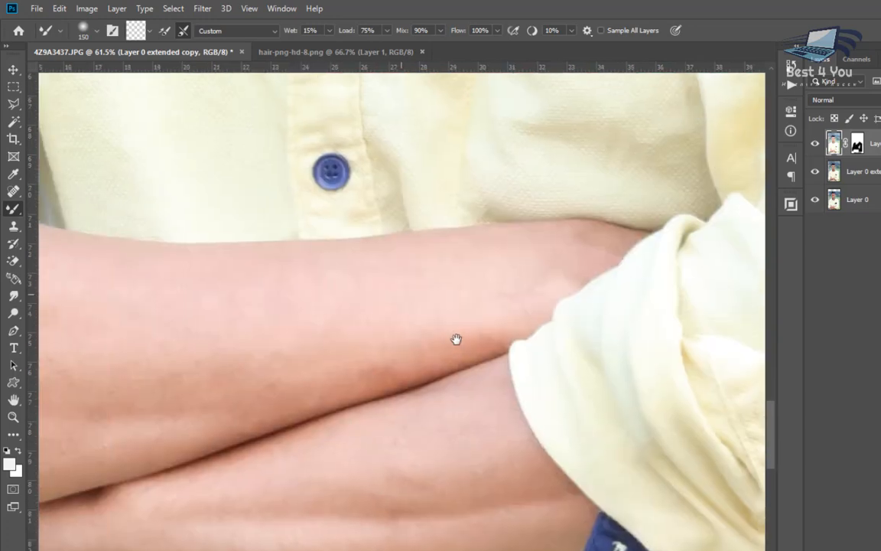
scroll(402, 366, "left", 3)
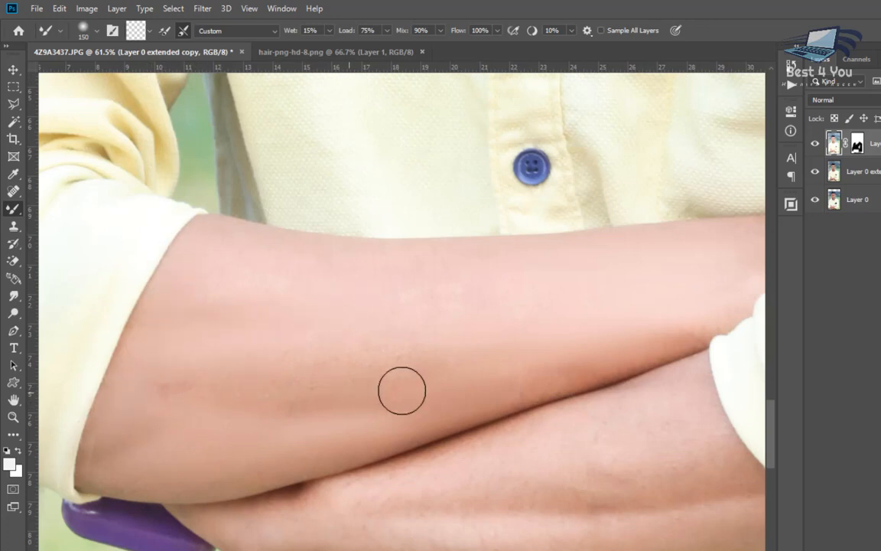
scroll(221, 408, "right", 4)
scroll(319, 323, "left", 2)
scroll(480, 411, "down", 2)
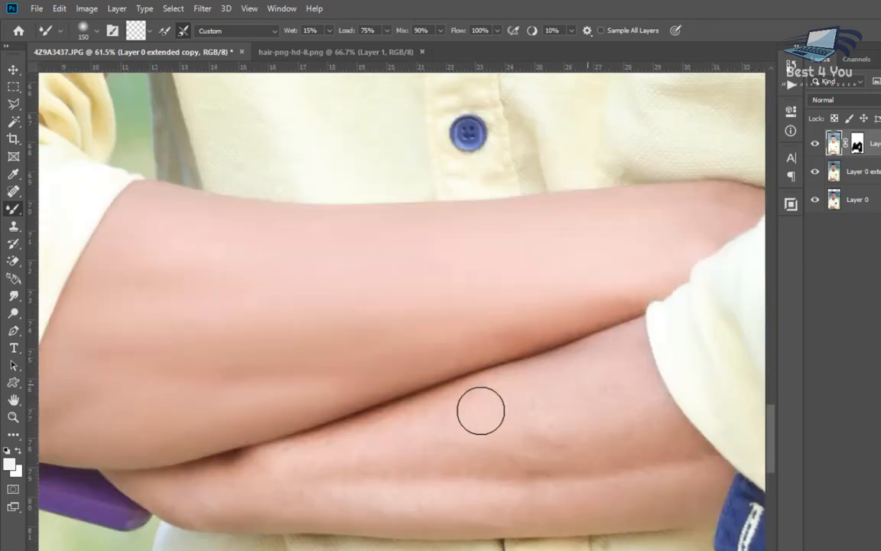
scroll(395, 409, "down", 1)
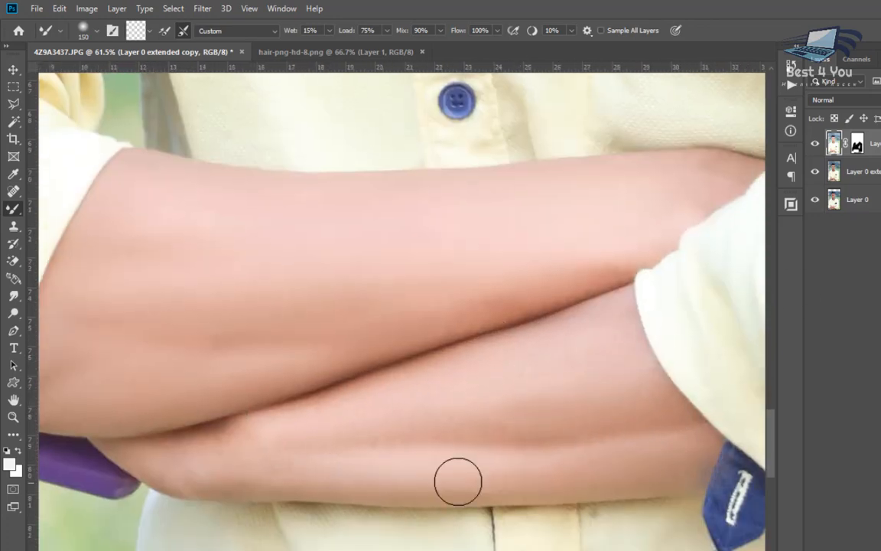
Compare the whole photo before and after retouching by toggling the visibility of Layer 0 extended copy
key("ctrl+minus")
key("ctrl+minus")
key("ctrl+minus")
key("ctrl+minus")
key("ctrl+minus")
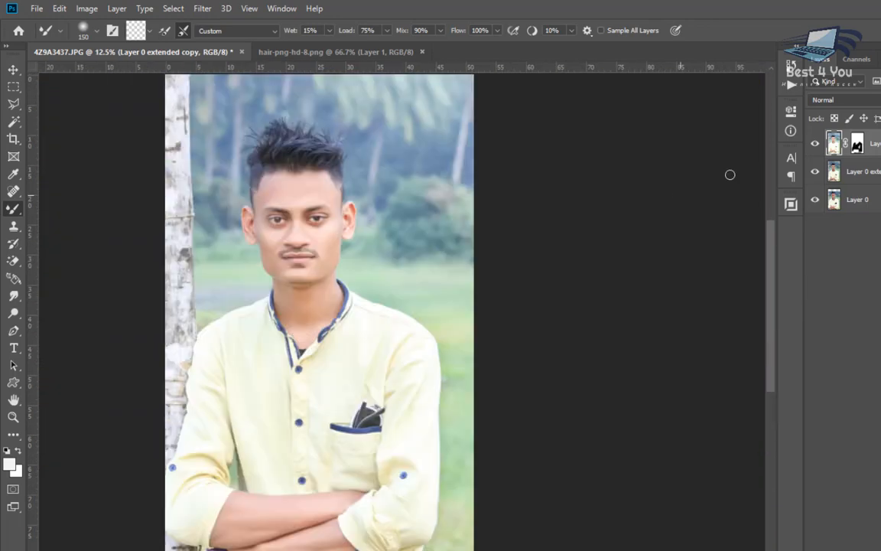
left_click(814, 145)
left_click(813, 145)
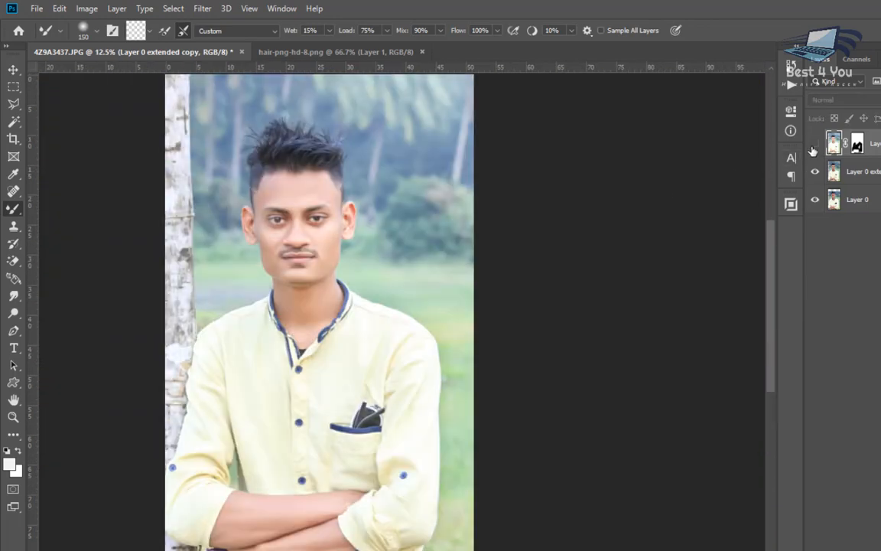
left_click(813, 146)
left_click(813, 147)
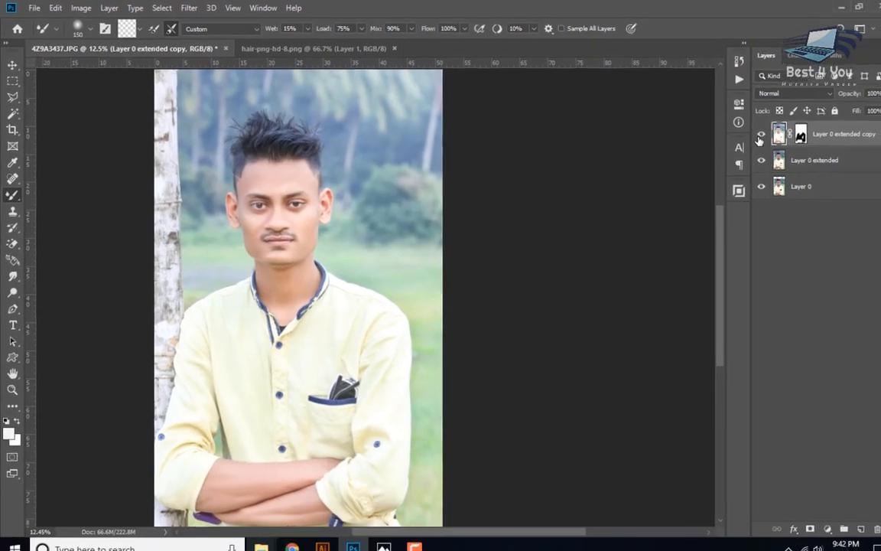
left_click(761, 138)
left_click(760, 138)
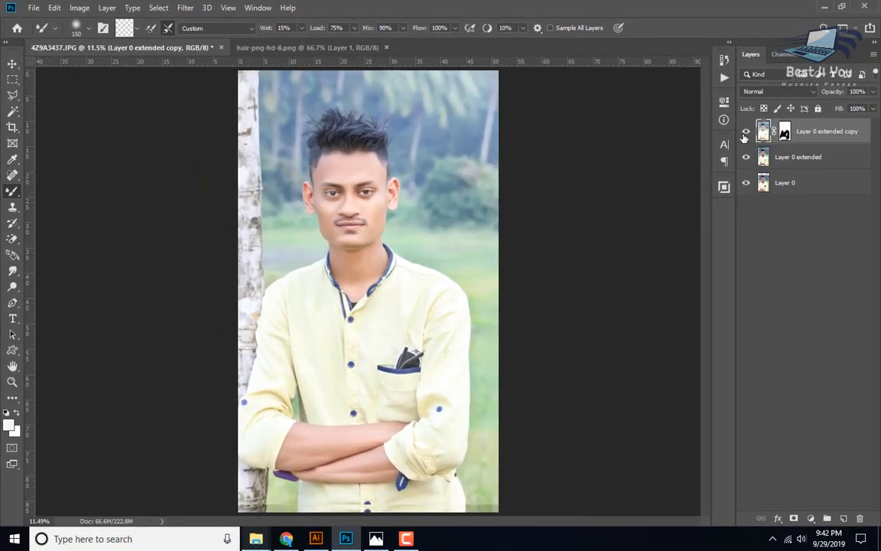
Copy the hair from hair-png-hd-8.png into the portrait document and place it over the subject's head
scroll(358, 132, "up", 15)
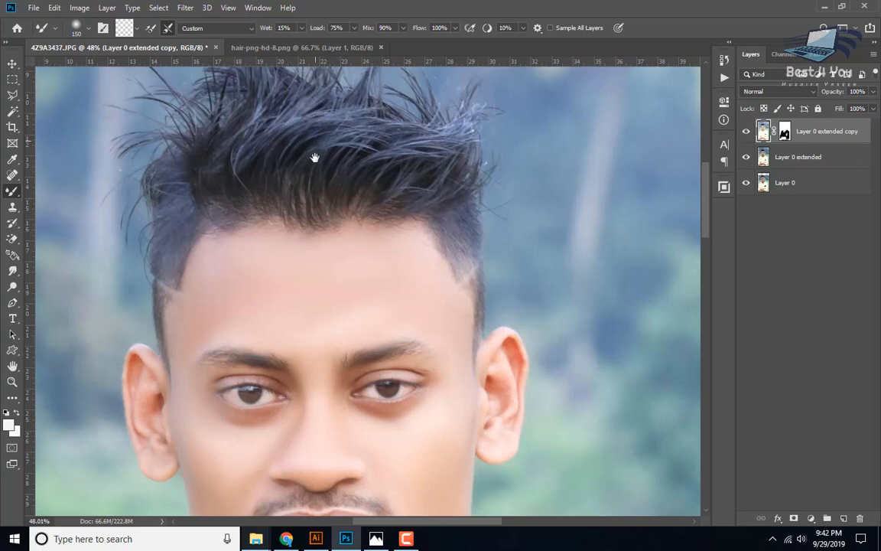
left_click_drag(314, 158, 325, 253)
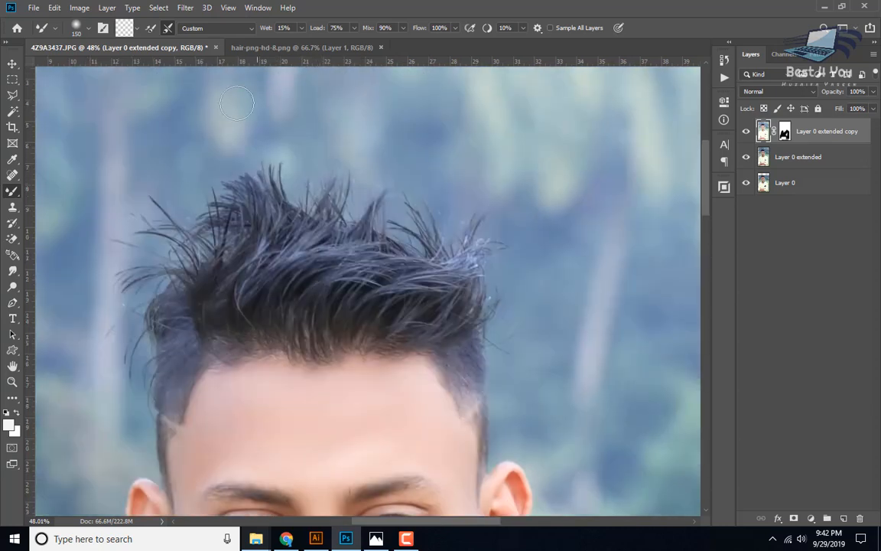
left_click(11, 63)
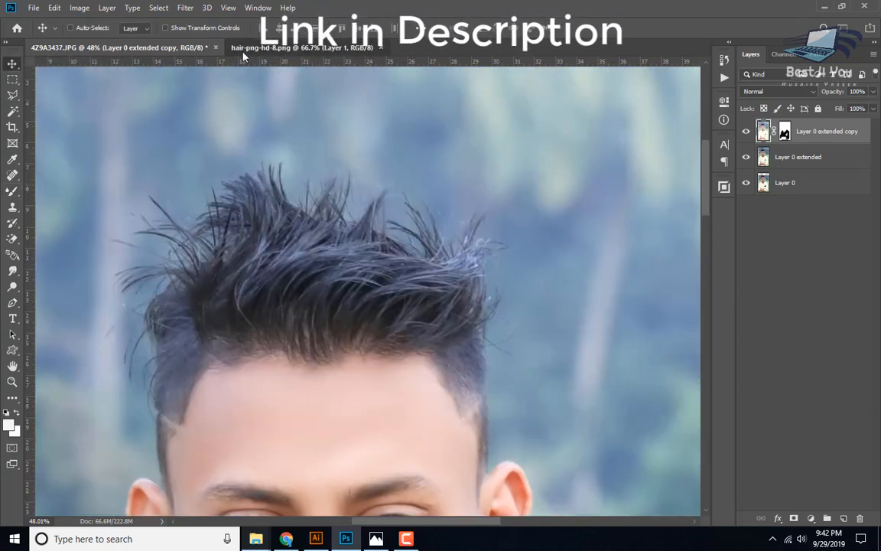
left_click(230, 48)
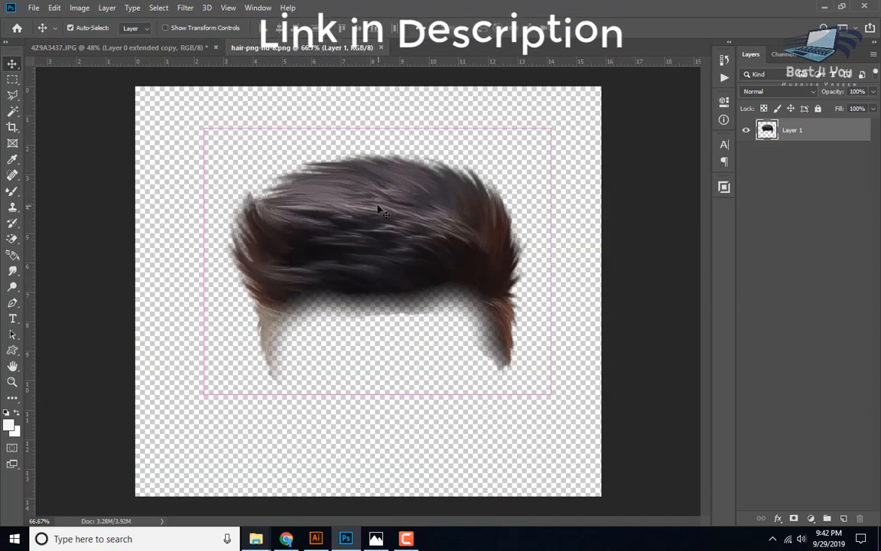
left_click_drag(330, 191, 299, 233)
scroll(329, 274, "down", 10)
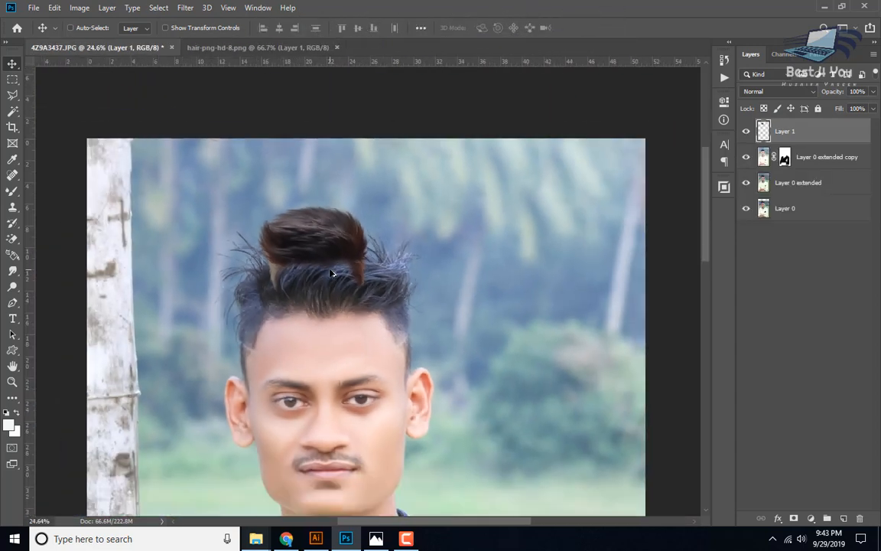
Scale the pasted hair proportionally to 186.84% with Free Transform and fit it over the subject's original hair
key("ctrl+t")
left_click_drag(317, 288, 334, 337)
scroll(356, 347, "up", 3)
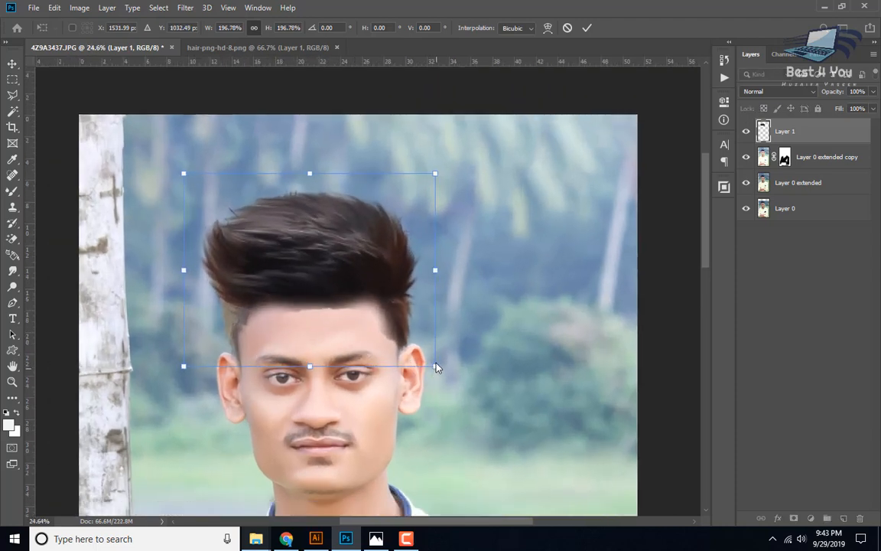
left_click_drag(436, 367, 416, 358)
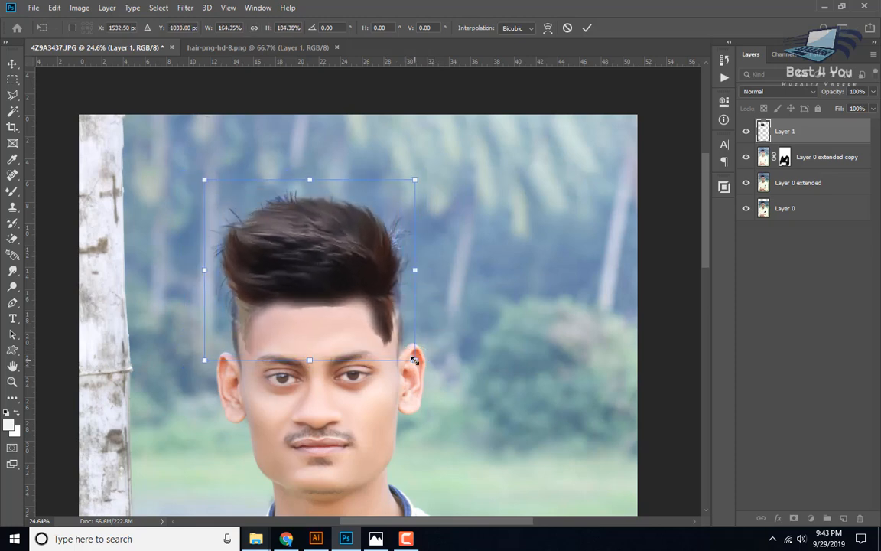
key("ctrl+z")
left_click_drag(311, 367, 321, 334)
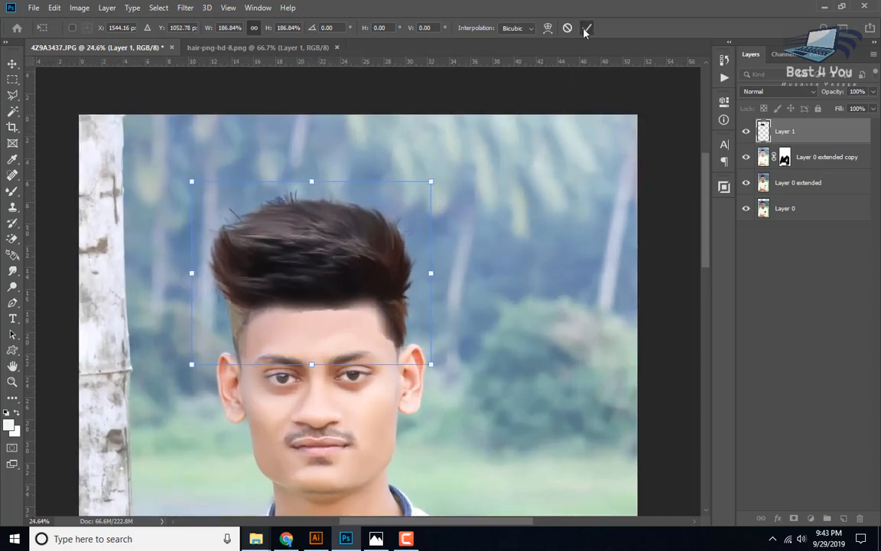
left_click(586, 30)
Remove the stray original hairs around the new hair on Layer 0 extended copy with the Spot Healing Brush at size 200
scroll(375, 234, "up", 1)
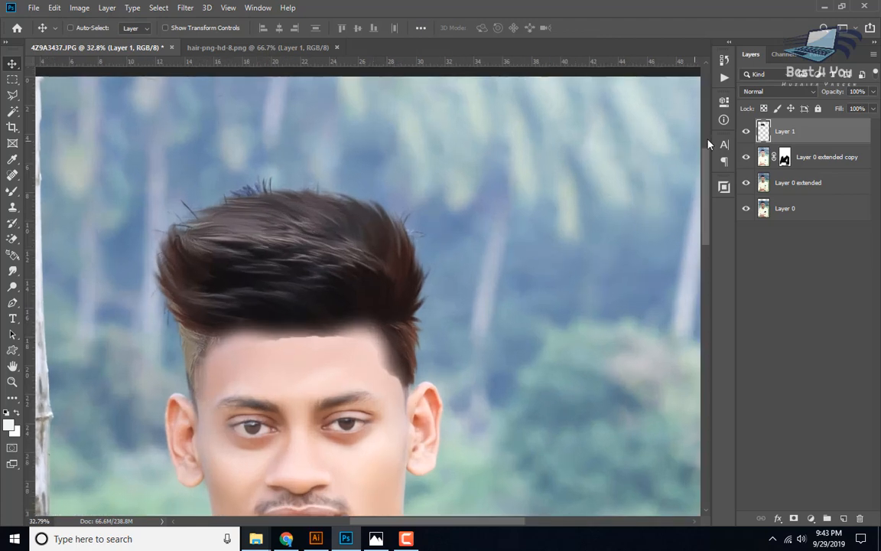
left_click(11, 174)
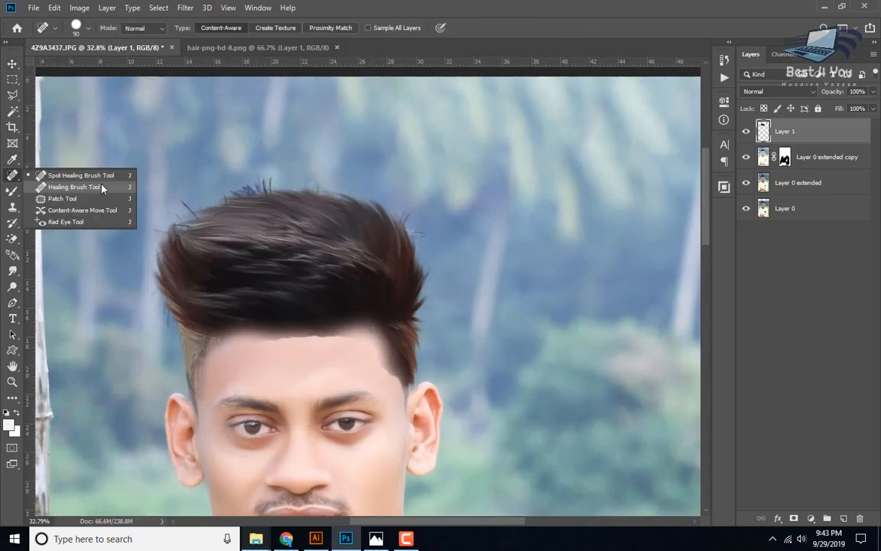
left_click_drag(245, 183, 257, 188)
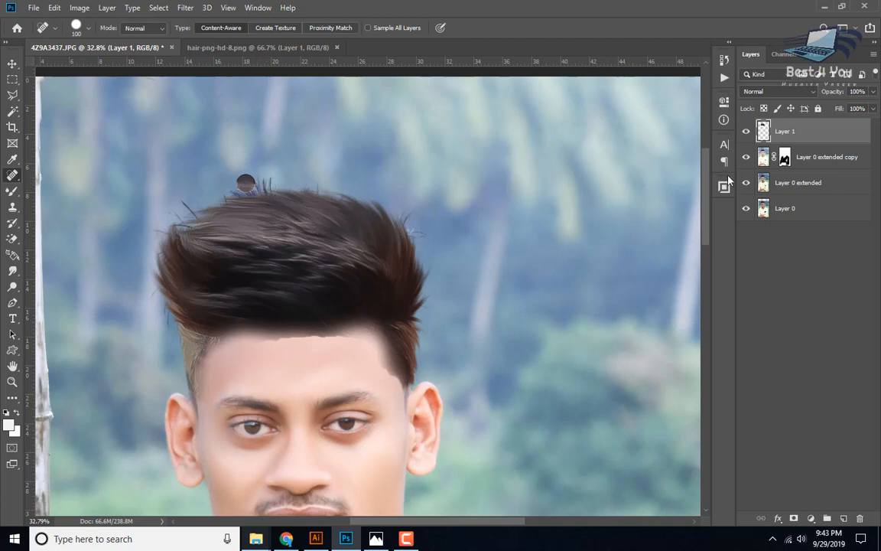
left_click(755, 157)
left_click(763, 158)
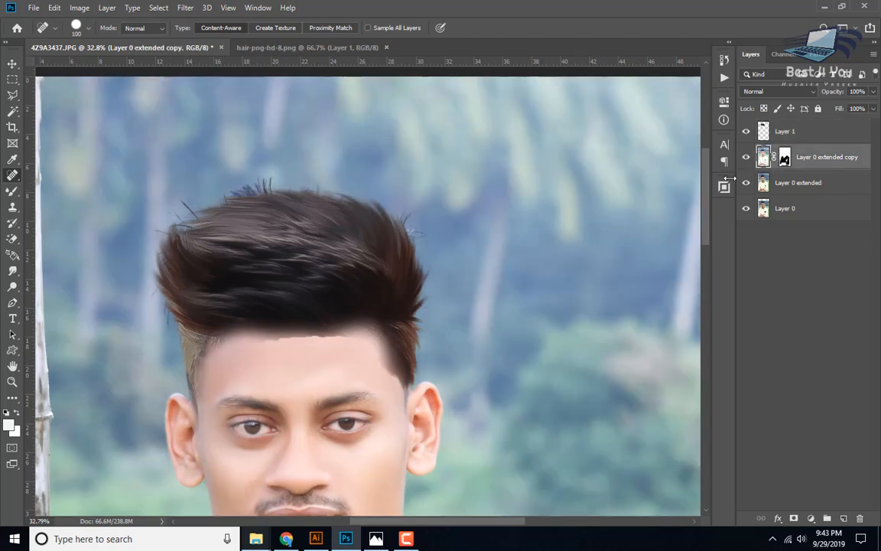
mouse_move(432, 244)
left_mouse_down()
mouse_move(333, 206)
mouse_move(240, 198)
mouse_move(180, 228)
mouse_move(162, 281)
mouse_move(156, 327)
left_mouse_up()
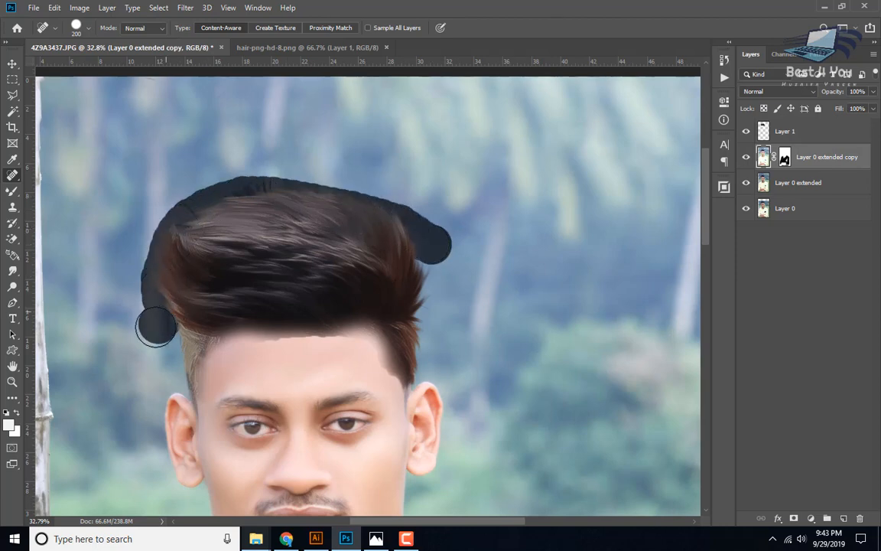
mouse_move(165, 211)
left_mouse_down()
mouse_move(432, 263)
mouse_move(408, 235)
mouse_move(413, 264)
mouse_move(448, 309)
left_mouse_up()
scroll(547, 316, "down", 3)
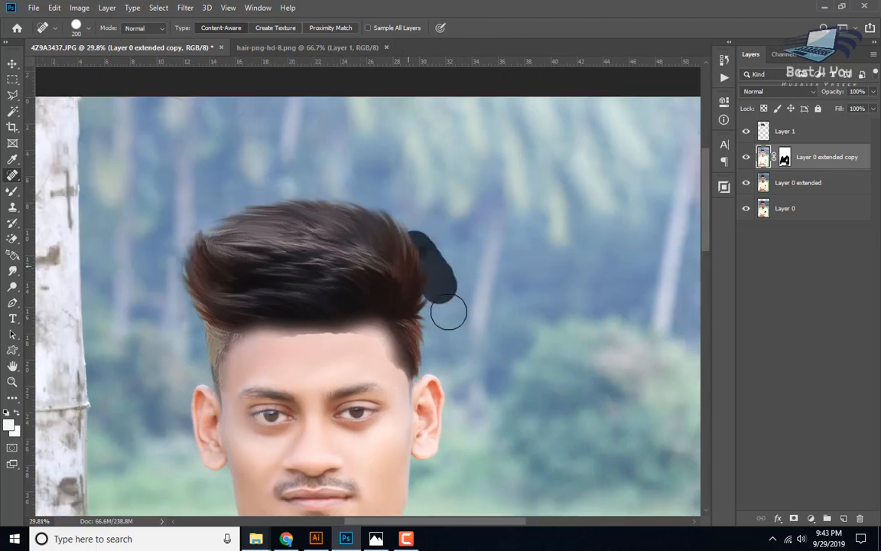
Patch the background beside both sides of the hair with clean nearby background using the Patch tool
scroll(445, 340, "down", 3)
scroll(399, 306, "up", 6)
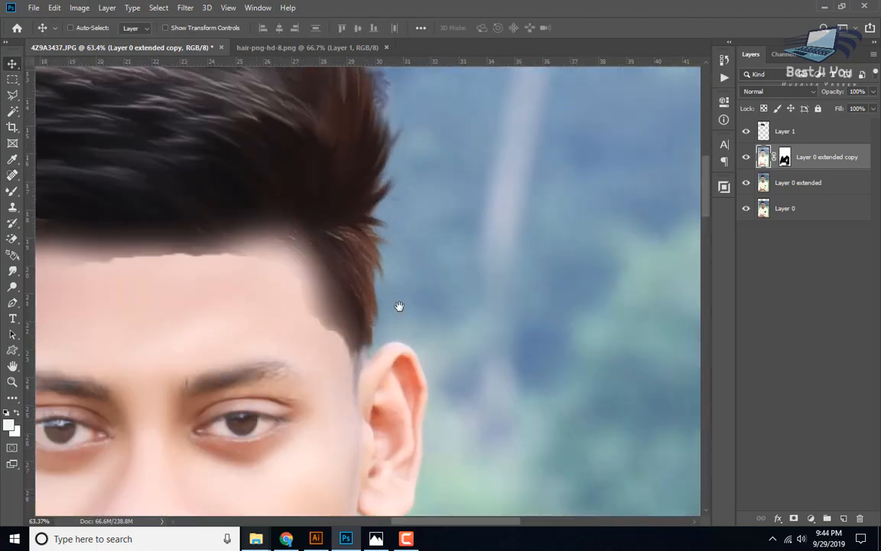
right_click(12, 176)
left_click(62, 199)
left_click_drag(405, 191, 404, 196)
left_click_drag(386, 228, 516, 206)
key("ctrl+d")
scroll(469, 306, "down", 8)
mouse_move(208, 240)
left_mouse_down()
mouse_move(221, 267)
mouse_move(170, 238)
left_mouse_up()
key("ctrl+d")
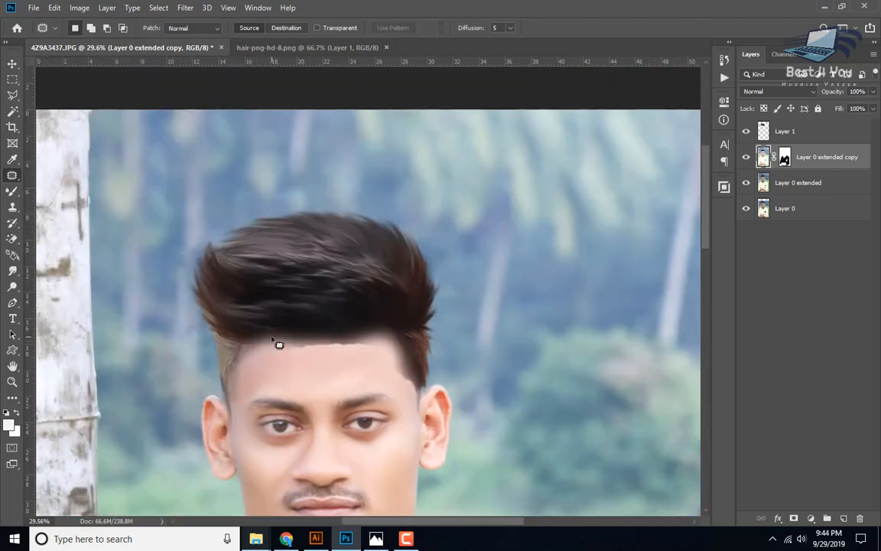
Check the hair layer, Layer 1, by toggling its visibility, and add a layer mask to it
left_click(776, 132)
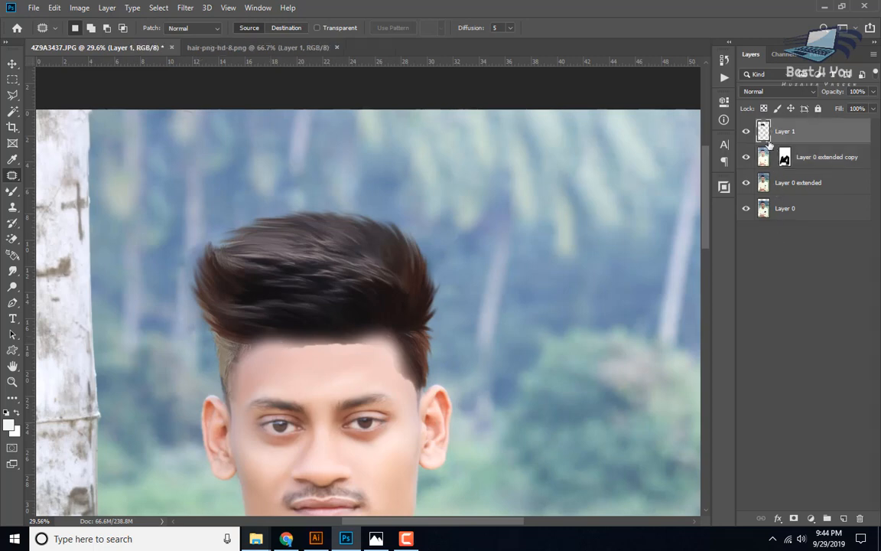
left_click(748, 131)
left_click(747, 131)
left_click(793, 519)
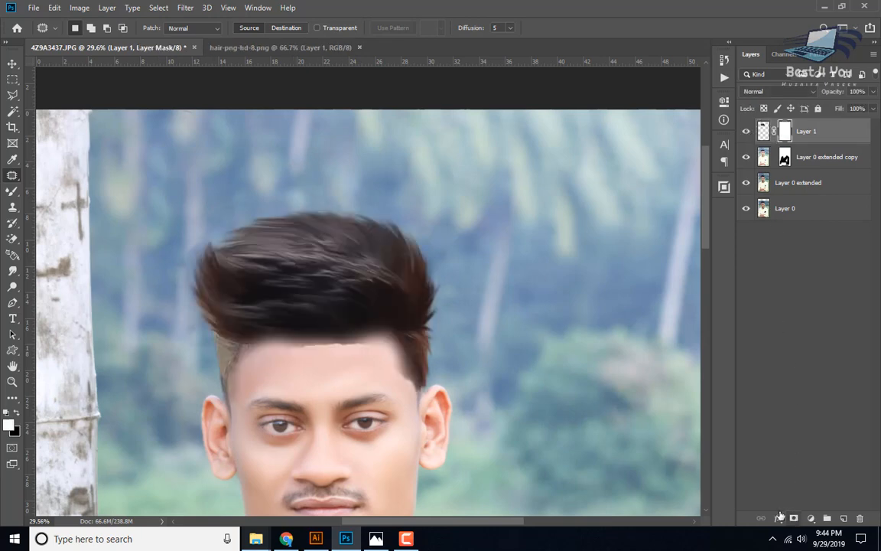
Paint black on the hair layer's mask along the forehead hairline and both sideburns with a soft Brush at size 175
scroll(380, 387, "up", 4)
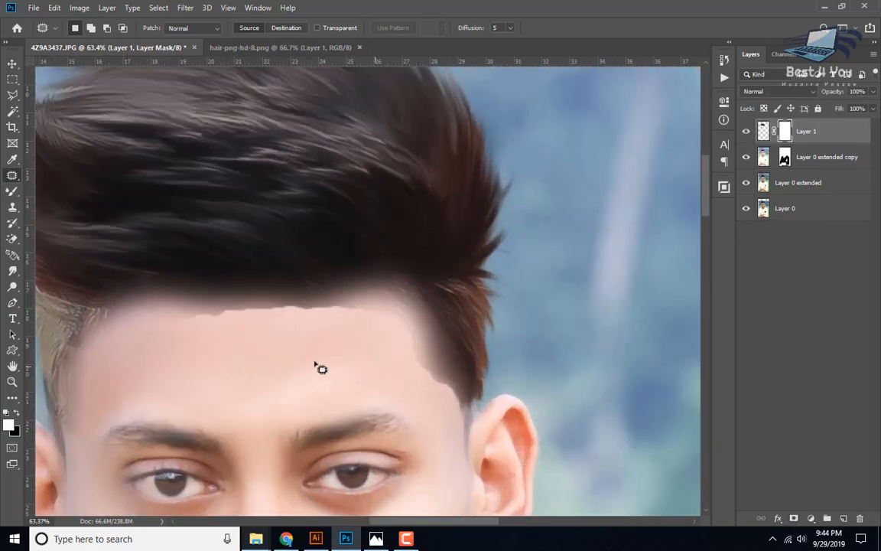
right_click(11, 193)
left_click(54, 190)
left_click_drag(229, 334, 297, 300)
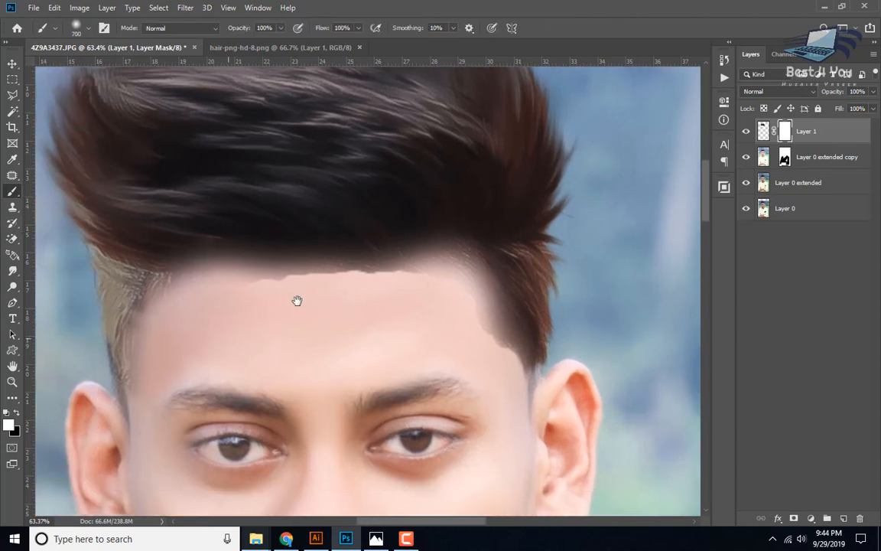
key("bracketleft")
key("bracketleft")
key("bracketleft")
key("bracketleft")
key("bracketleft")
key("bracketleft")
key("bracketleft")
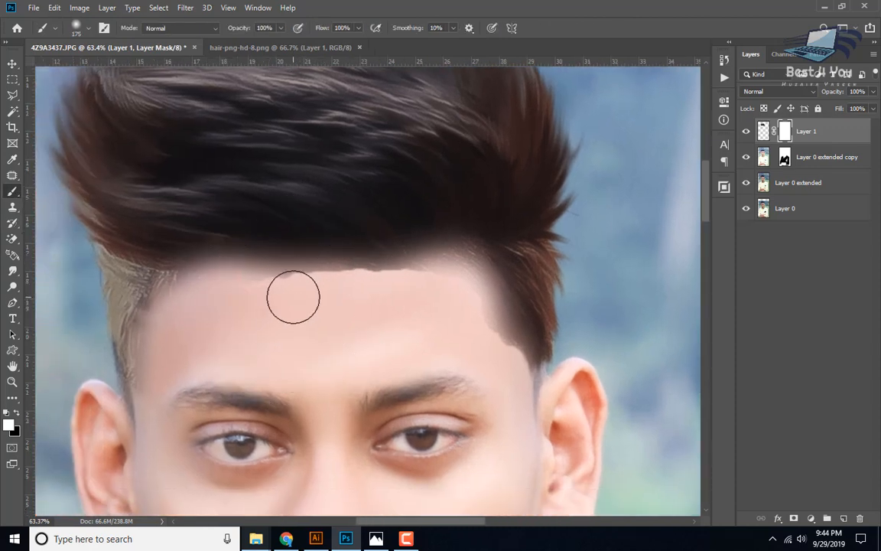
mouse_move(147, 356)
left_mouse_down()
mouse_move(193, 311)
mouse_move(246, 296)
mouse_move(222, 293)
mouse_move(457, 283)
mouse_move(499, 344)
mouse_move(510, 379)
mouse_move(491, 351)
mouse_move(553, 381)
mouse_move(579, 338)
mouse_move(576, 349)
mouse_move(580, 305)
mouse_move(591, 298)
mouse_move(307, 370)
mouse_move(92, 267)
left_mouse_up()
mouse_move(503, 346)
left_mouse_down()
mouse_move(513, 275)
mouse_move(328, 283)
mouse_move(163, 354)
left_mouse_up()
Examine the blended hair on the whole portrait and up close, and compare it with the original by toggling Layer 1's visibility
key("ctrl+minus")
key("ctrl+minus")
key("ctrl+minus")
key("ctrl+minus")
key("ctrl+minus")
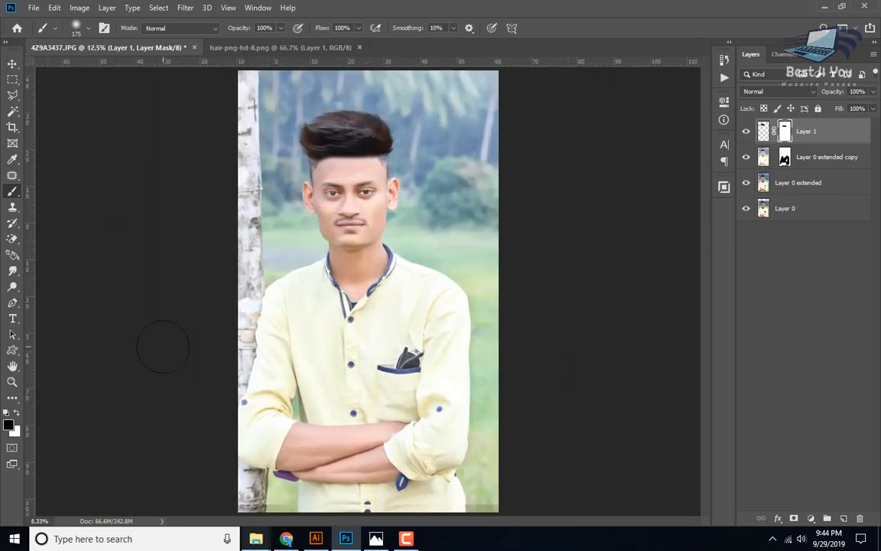
key("ctrl+plus")
scroll(344, 309, "up", 2)
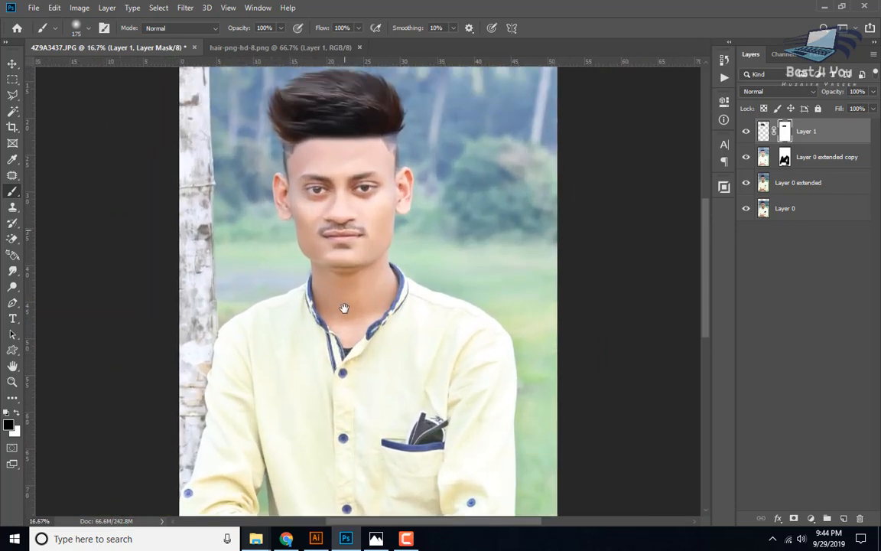
scroll(358, 209, "up", 2)
scroll(358, 161, "up", 3)
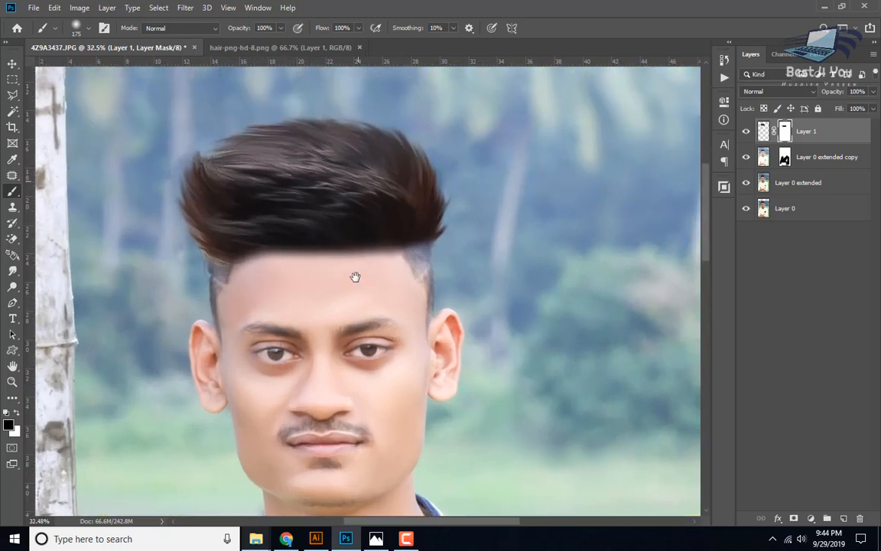
left_click(7, 64)
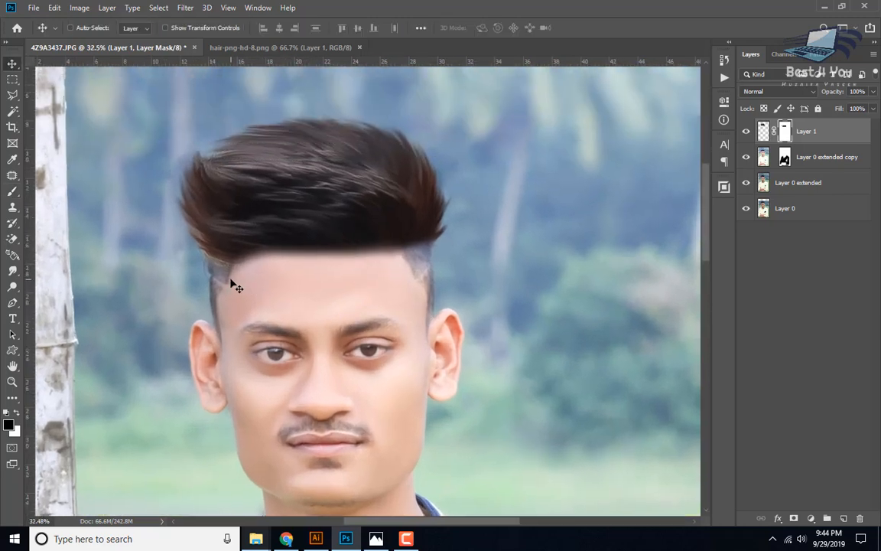
left_click(743, 131)
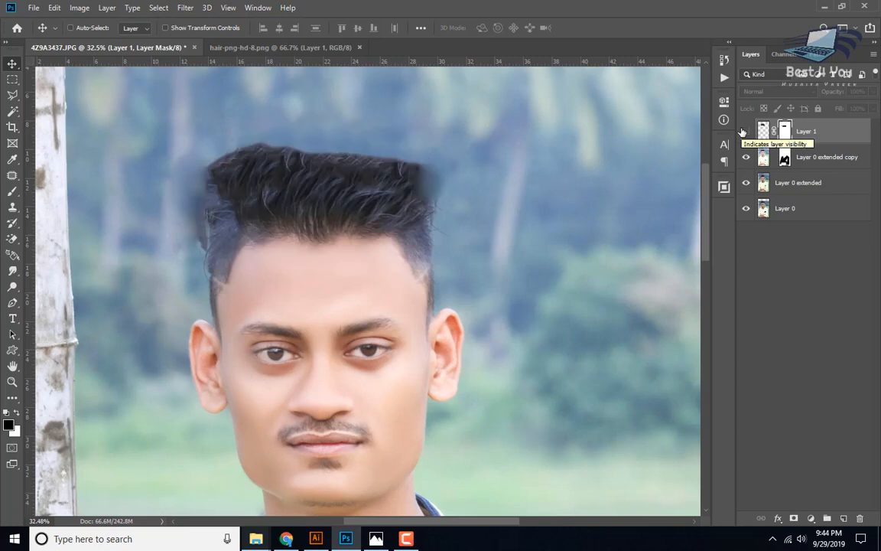
left_click(745, 131)
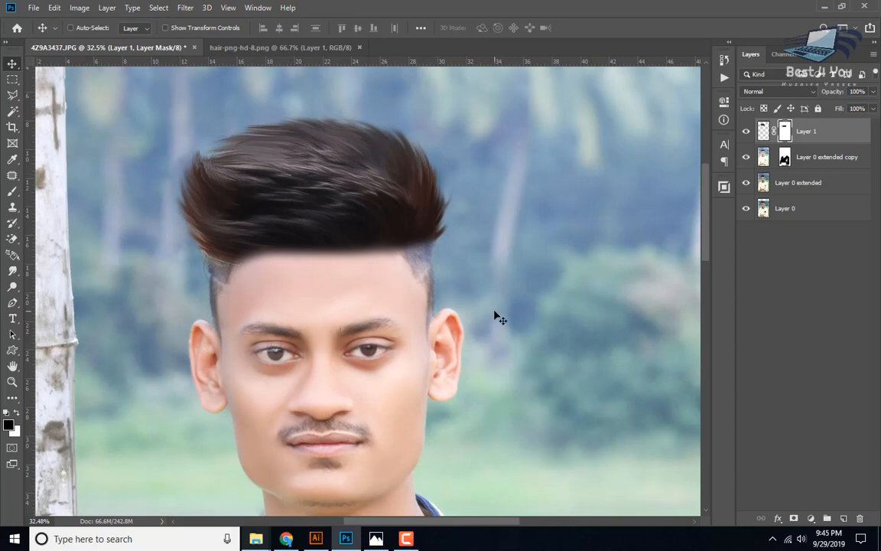
left_click(185, 7)
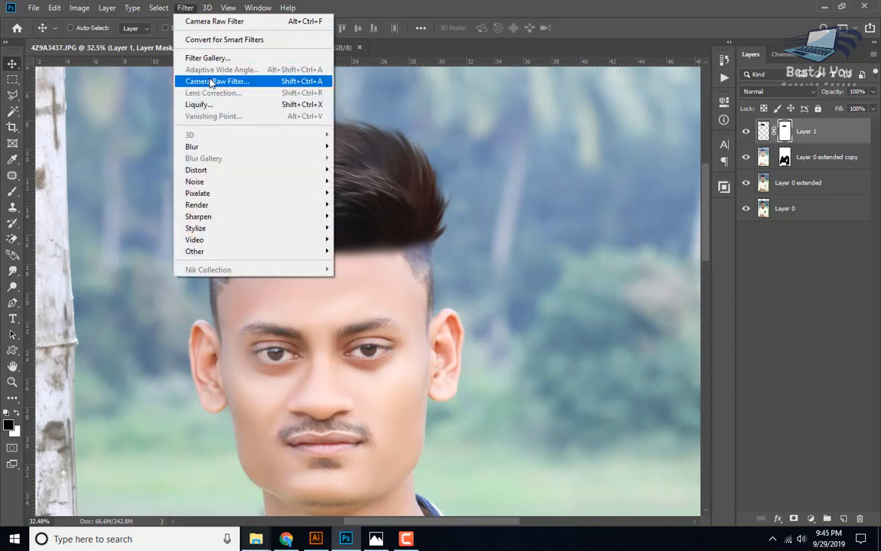
left_click(207, 77)
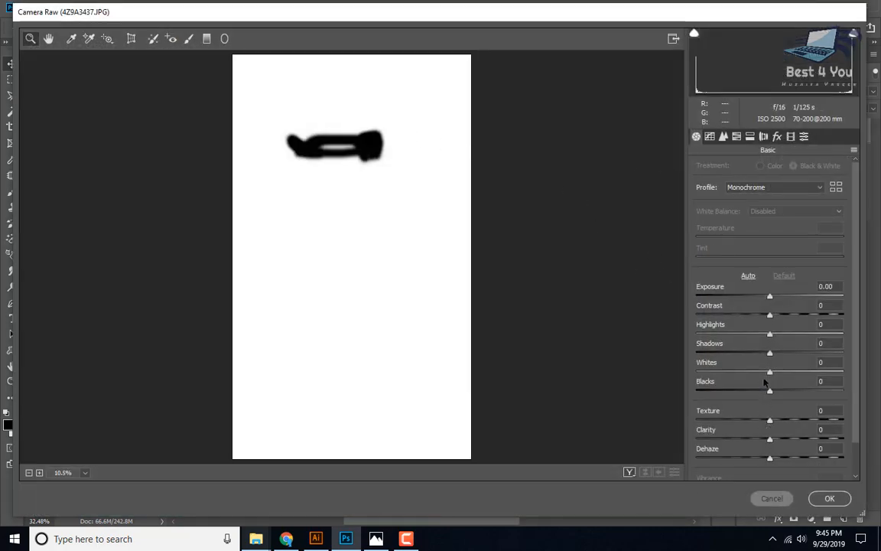
key("Return")
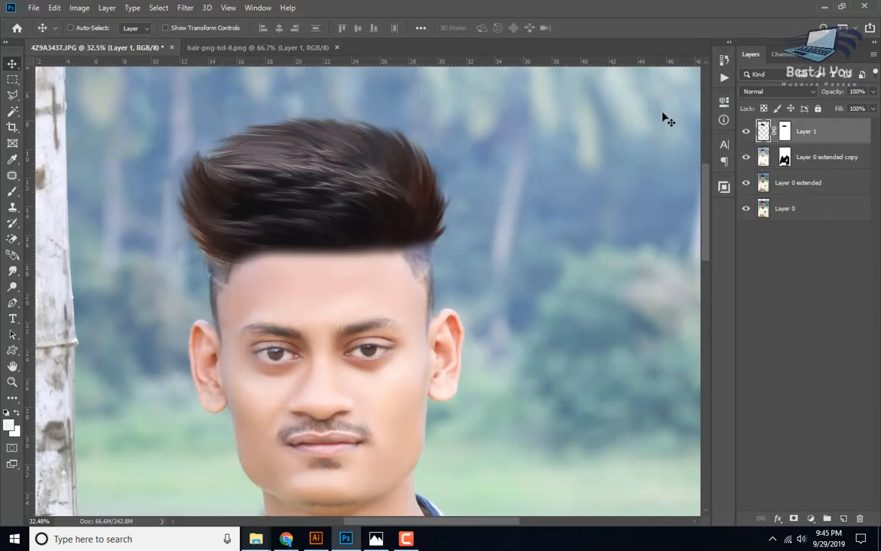
Cool the hair color on Layer 1 with the Camera Raw Filter, setting Temperature to -28 and Tint to +9
left_click(185, 7)
left_click(196, 80)
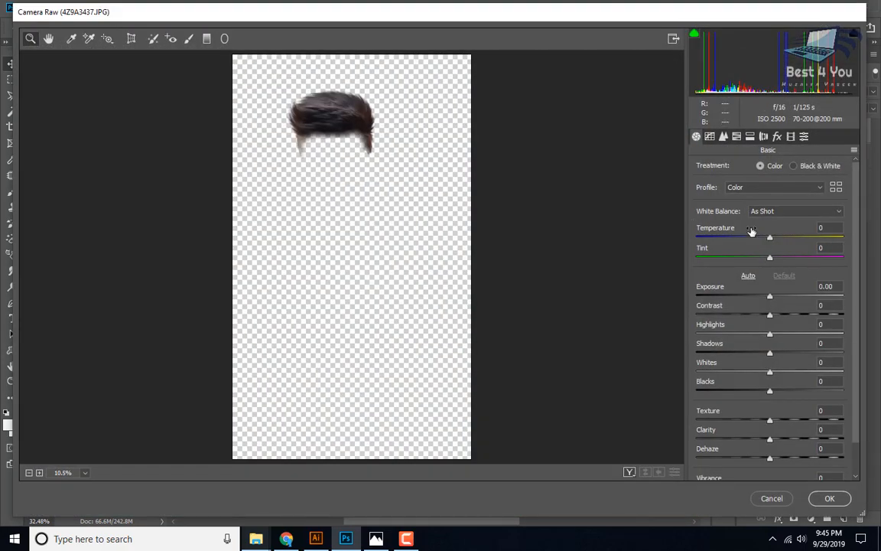
left_click(758, 237)
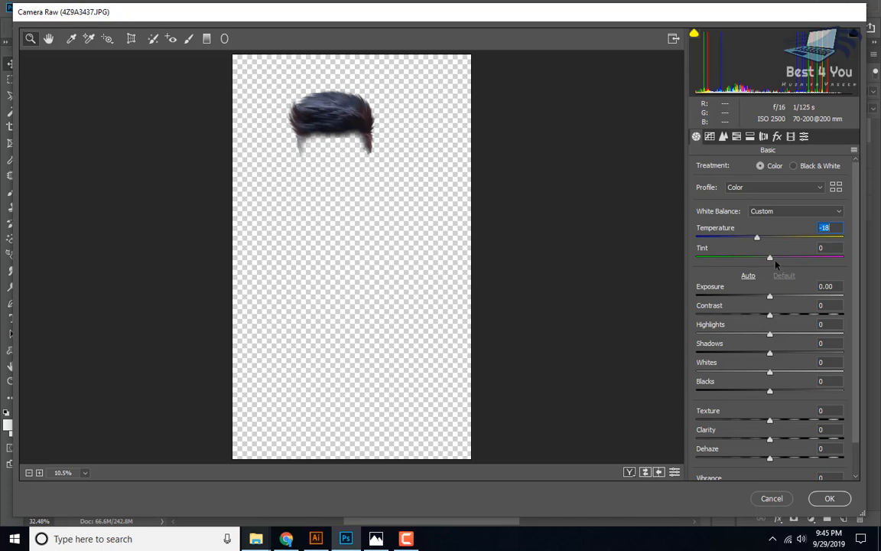
left_click_drag(771, 258, 749, 239)
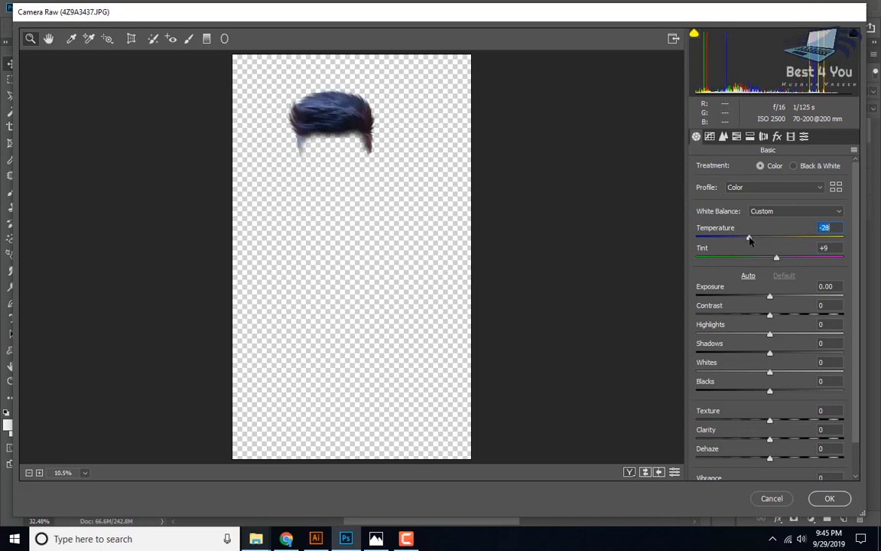
left_click(825, 498)
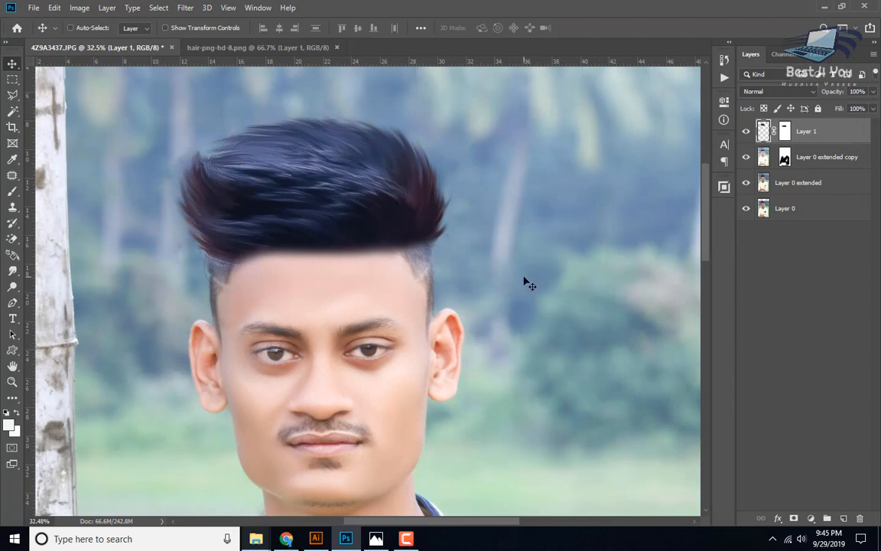
key("ctrl")
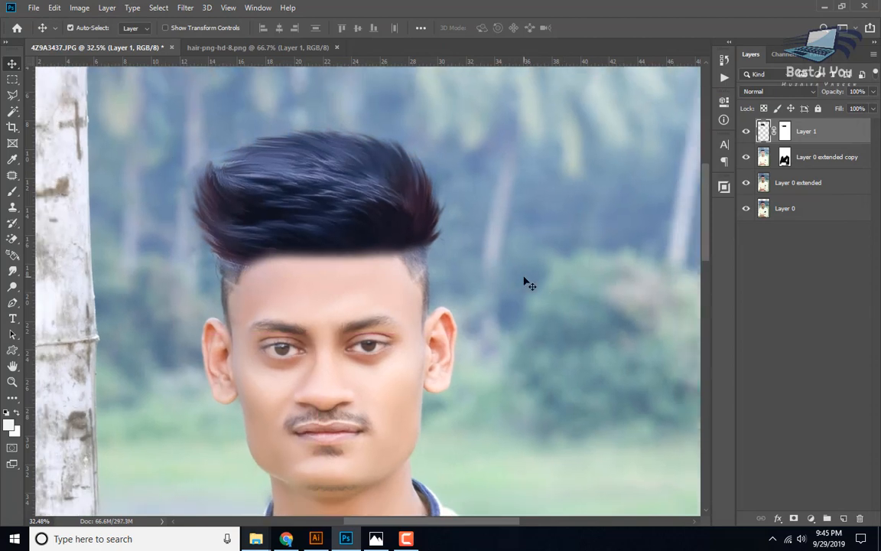
Open a Curves adjustment on the hair layer and lower the Blue channel's midtones with a point at input 139, output 124
key("ctrl+minus")
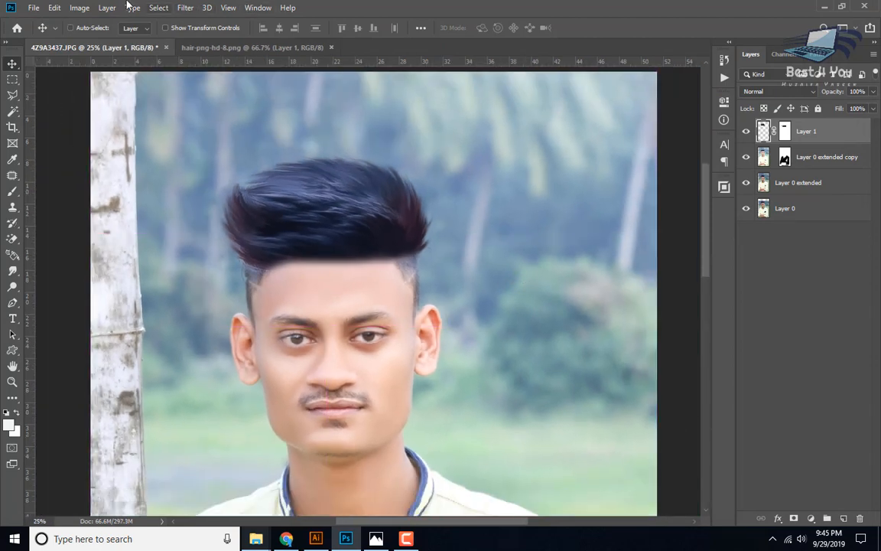
left_click(80, 8)
mouse_move(137, 41)
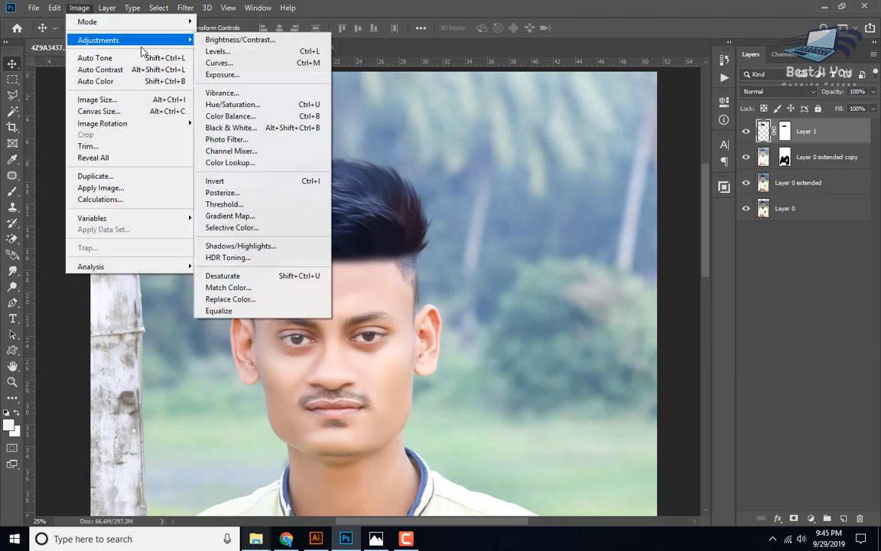
left_click(224, 62)
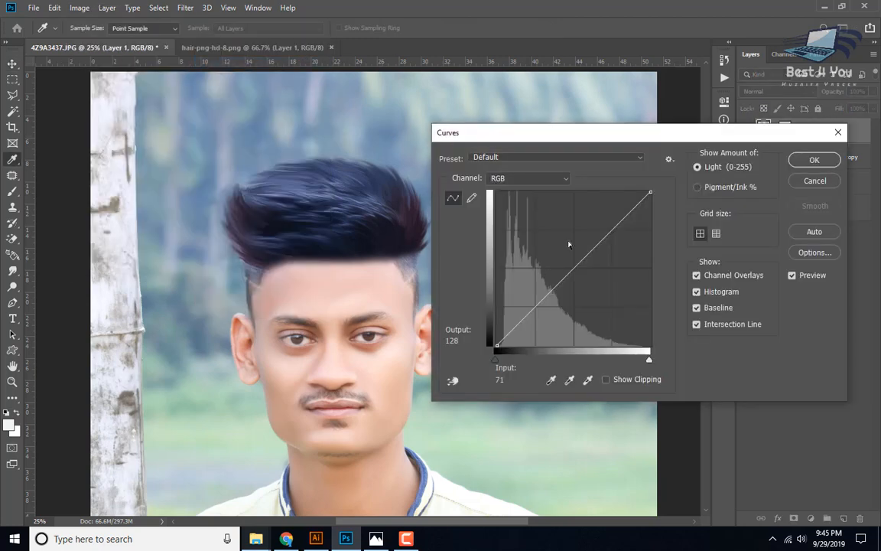
left_click(544, 178)
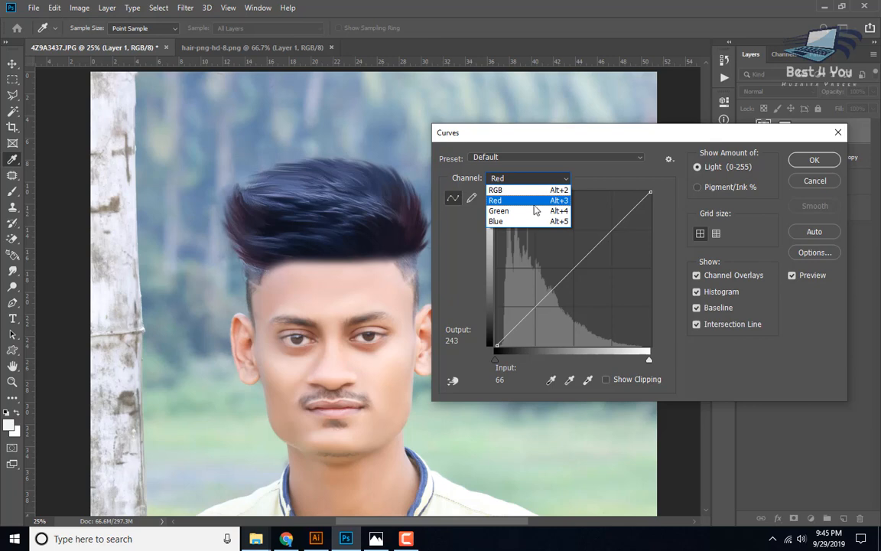
left_click(532, 220)
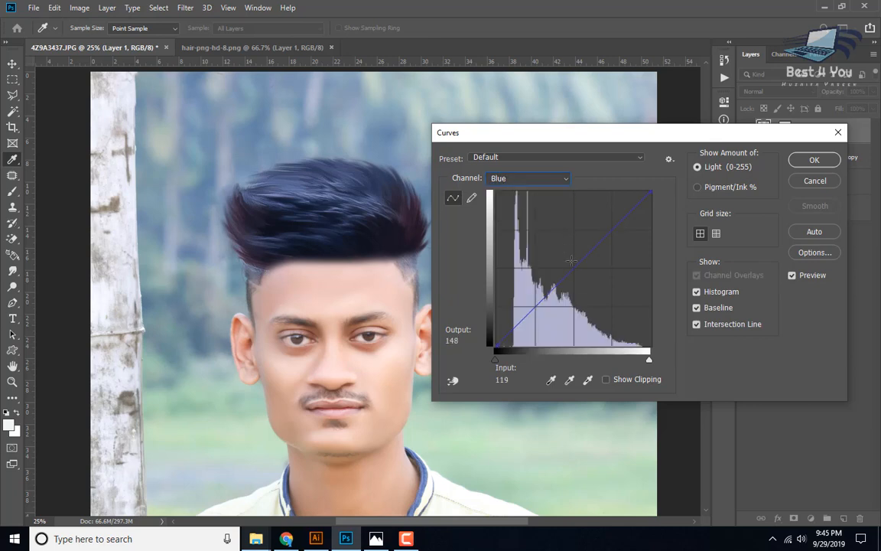
left_click_drag(579, 263, 580, 269)
Add a Green curve point at input 122, output 126 and a Red one at input 117, output 127, and apply the Curves adjustment
left_click(527, 181)
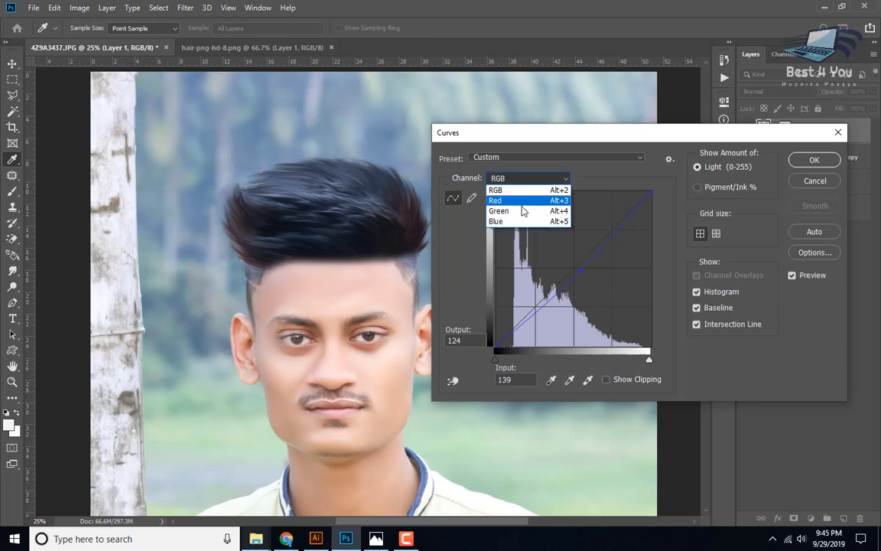
left_click(536, 205)
mouse_move(569, 267)
left_mouse_down()
mouse_move(567, 258)
mouse_move(572, 269)
left_mouse_up()
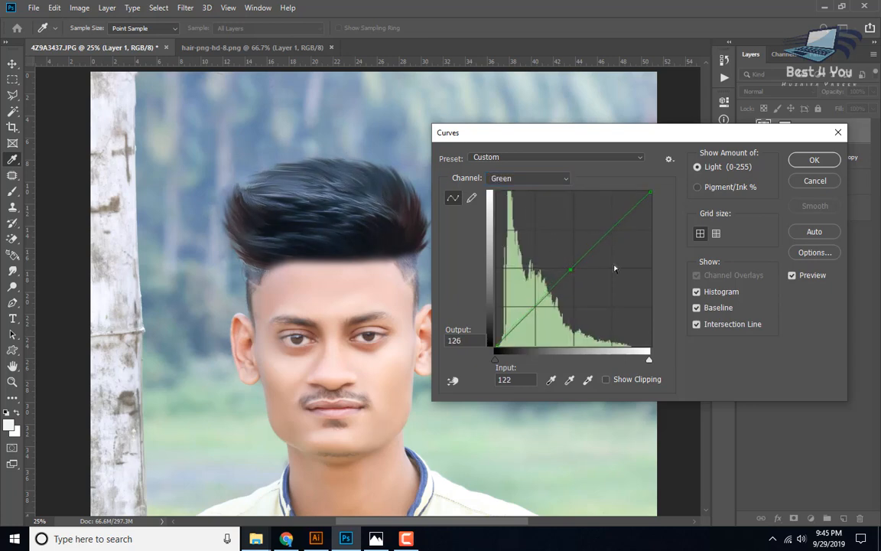
left_click(539, 178)
left_click(528, 193)
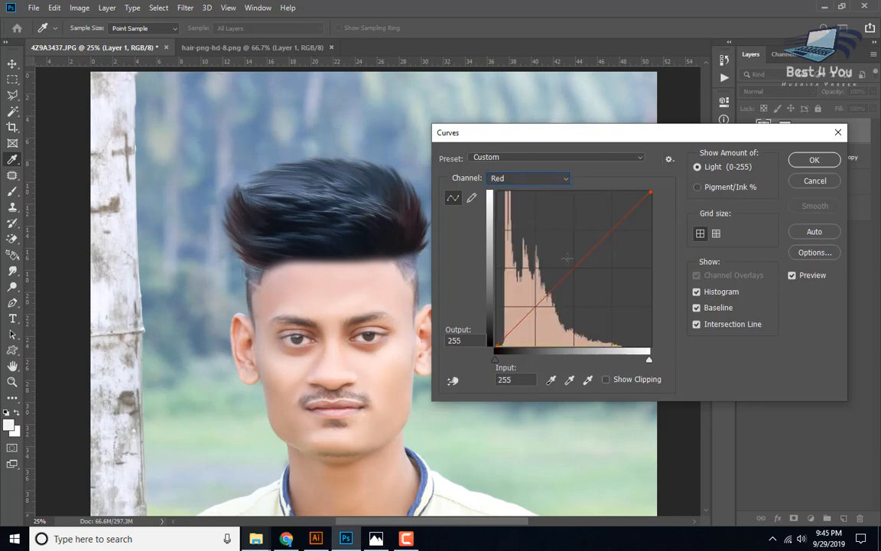
left_click_drag(568, 256, 567, 269)
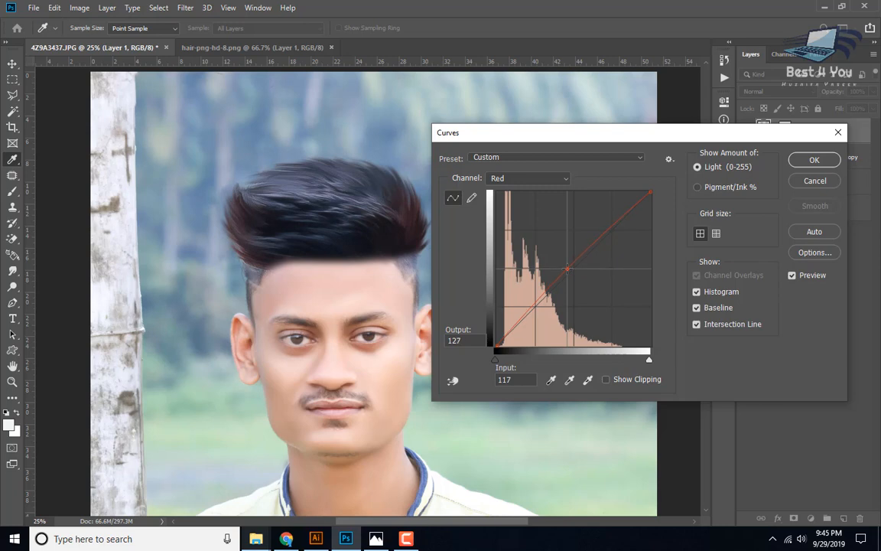
left_click(796, 162)
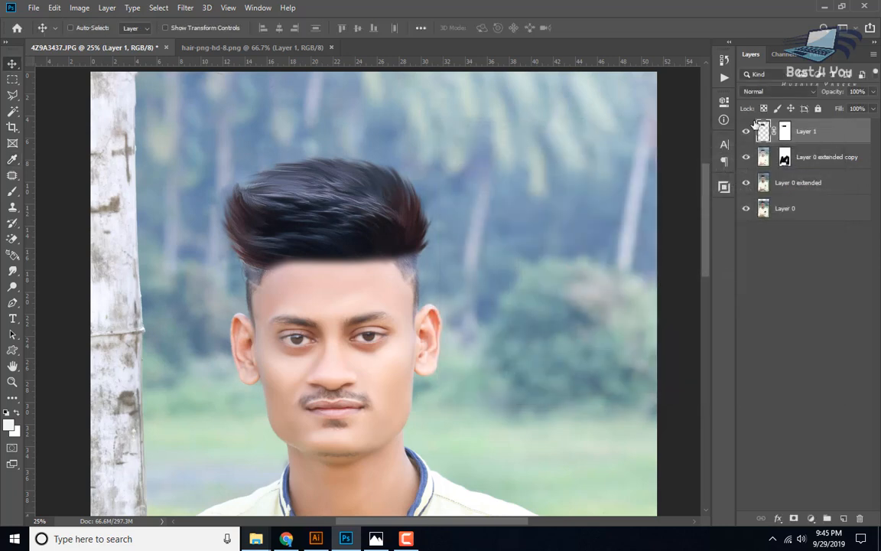
Add a new layer on top and fill it with the merged image using Apply Image, with Multiply blending at 100% opacity
key("ctrl+0")
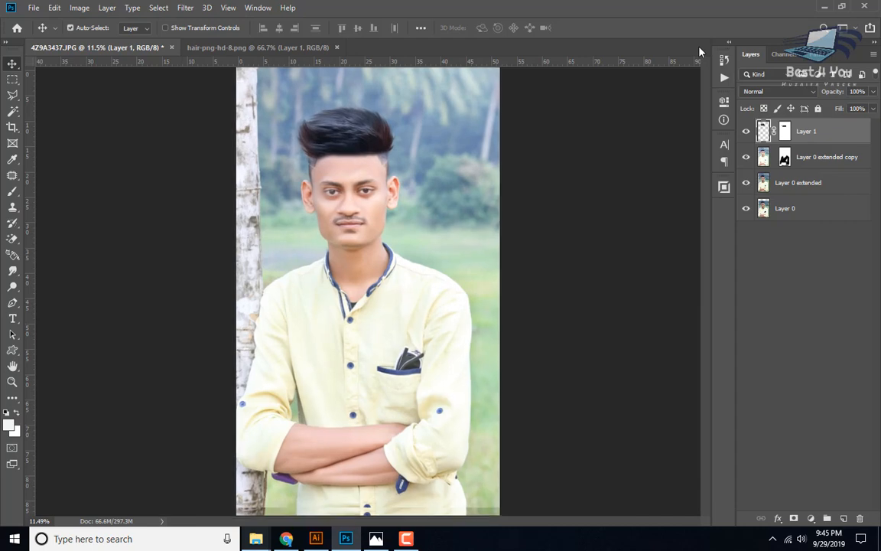
key("ctrl+plus")
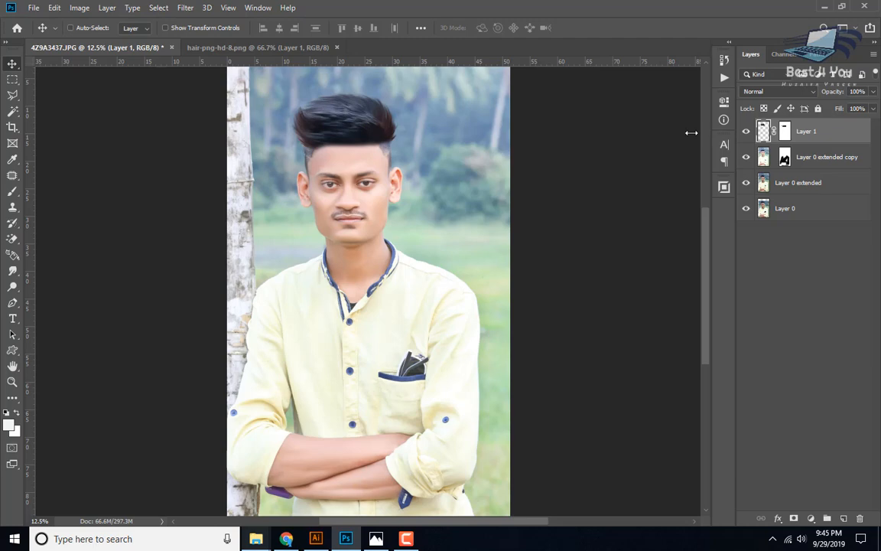
left_click(81, 8)
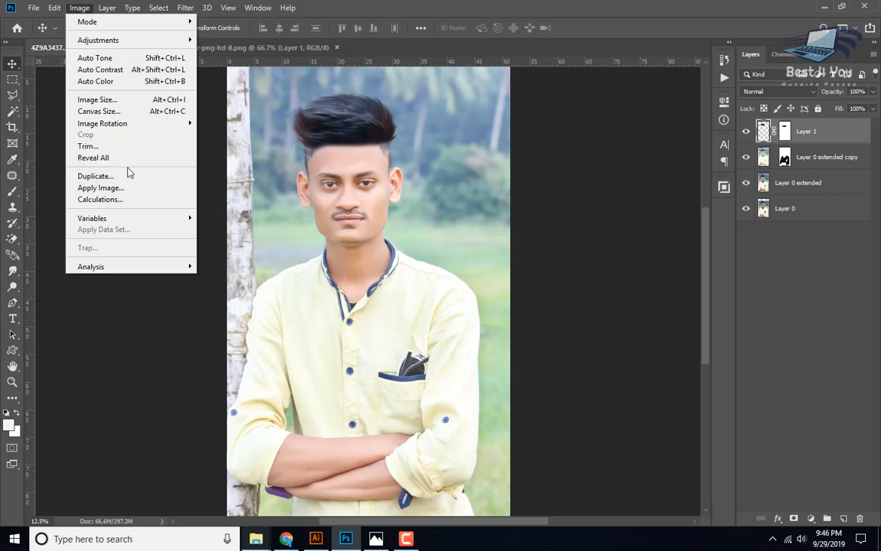
left_click(843, 518)
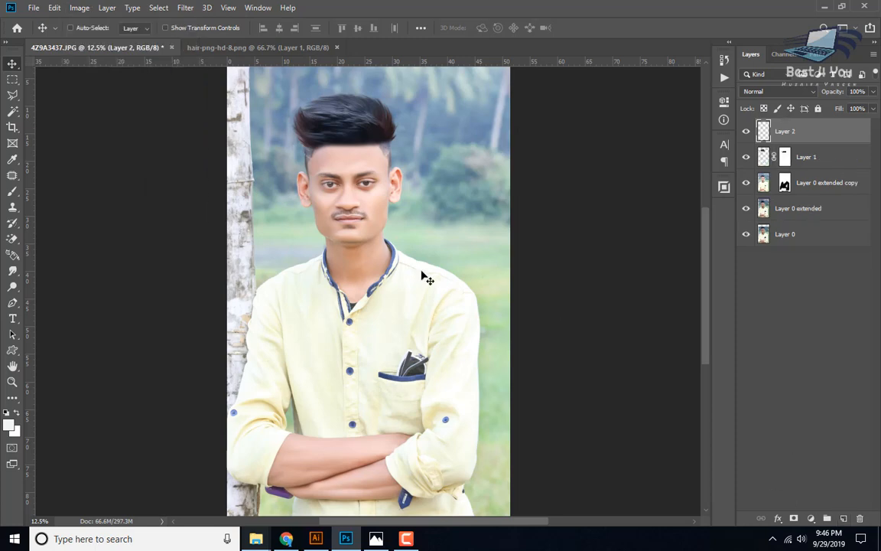
left_click(81, 8)
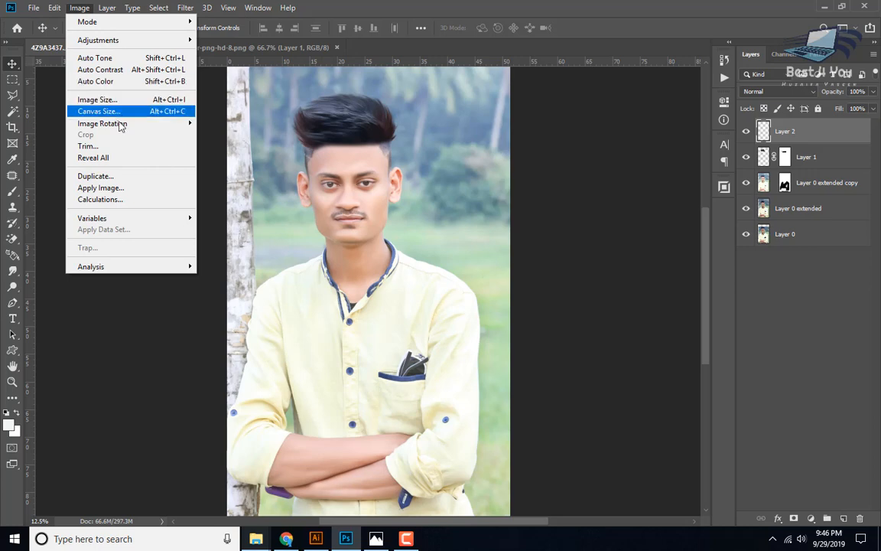
left_click(120, 190)
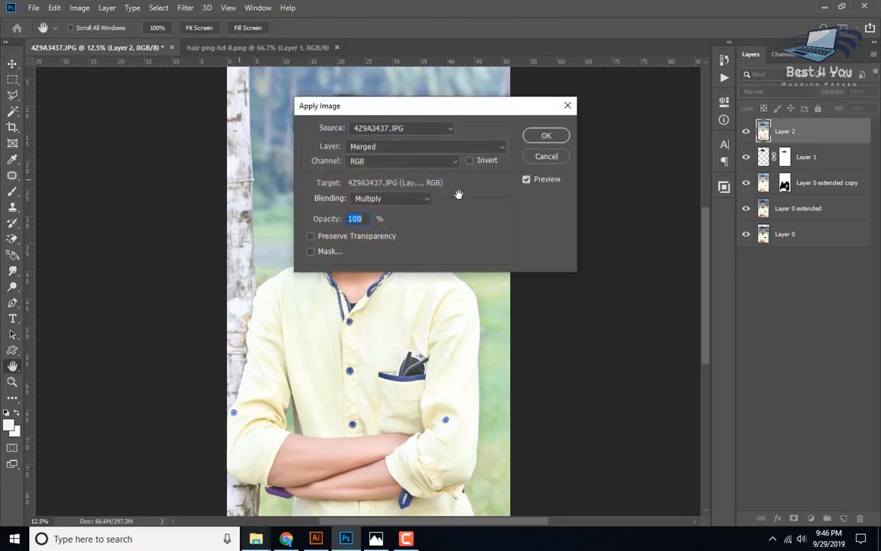
left_click(545, 135)
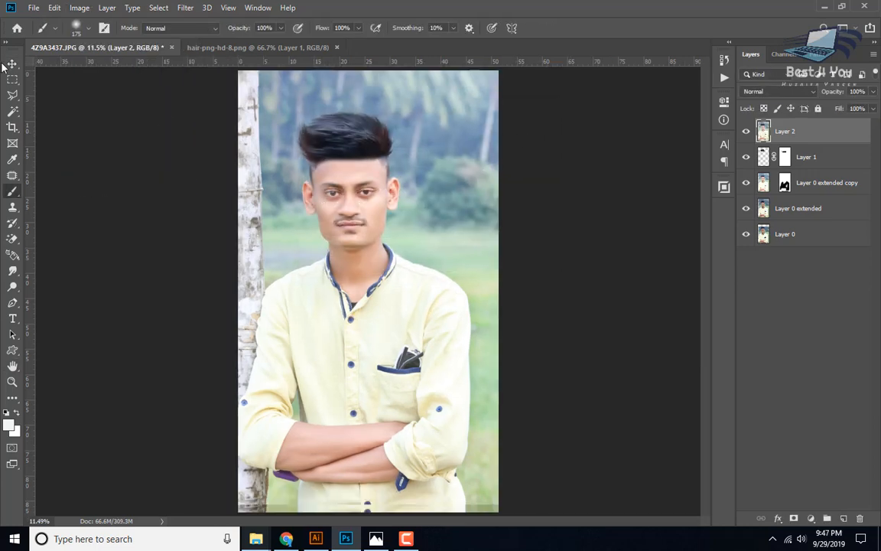
Open the Camera Raw Filter on Layer 2 and set Temperature to -6 and Tint to -7
left_click(12, 64)
left_click(187, 9)
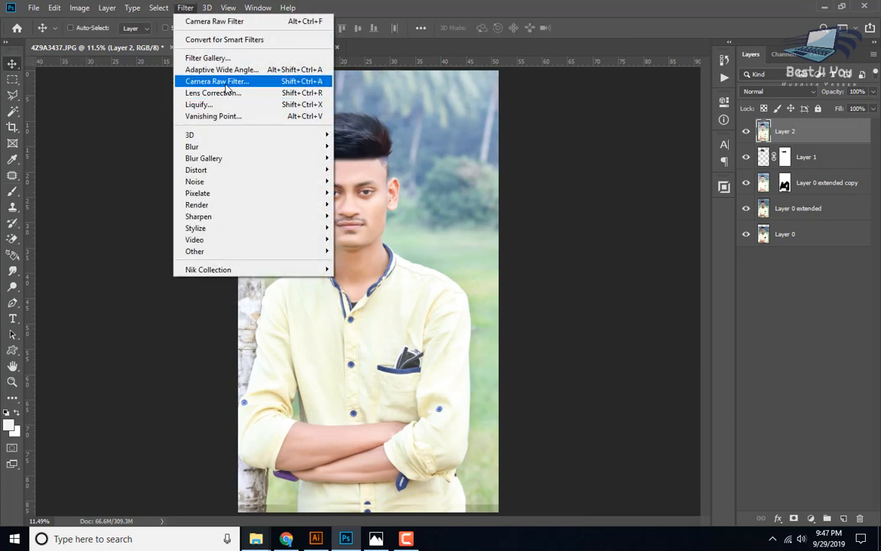
left_click(223, 79)
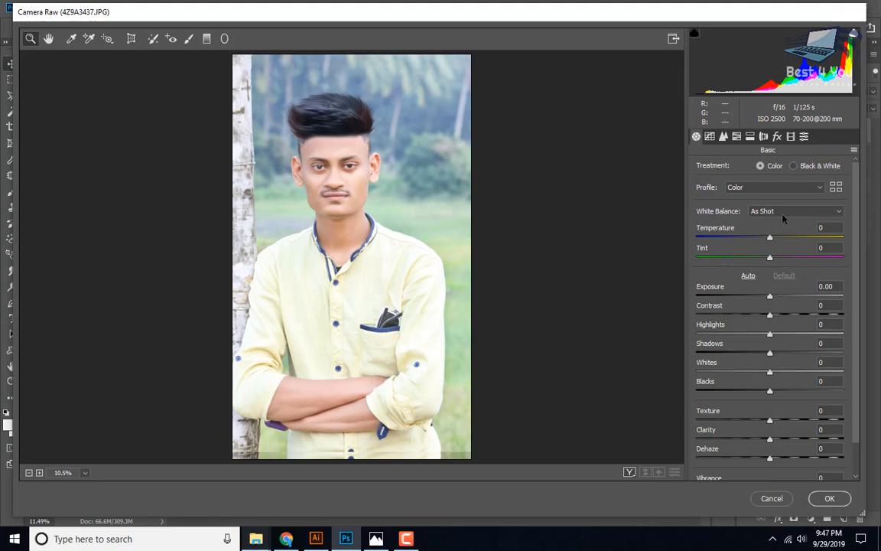
left_click(783, 213)
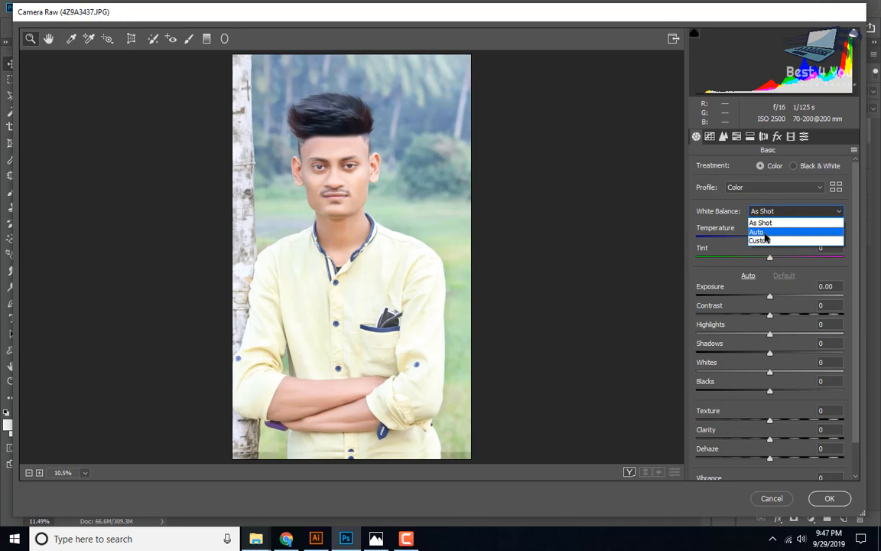
left_click(765, 233)
left_click(782, 213)
left_click(781, 223)
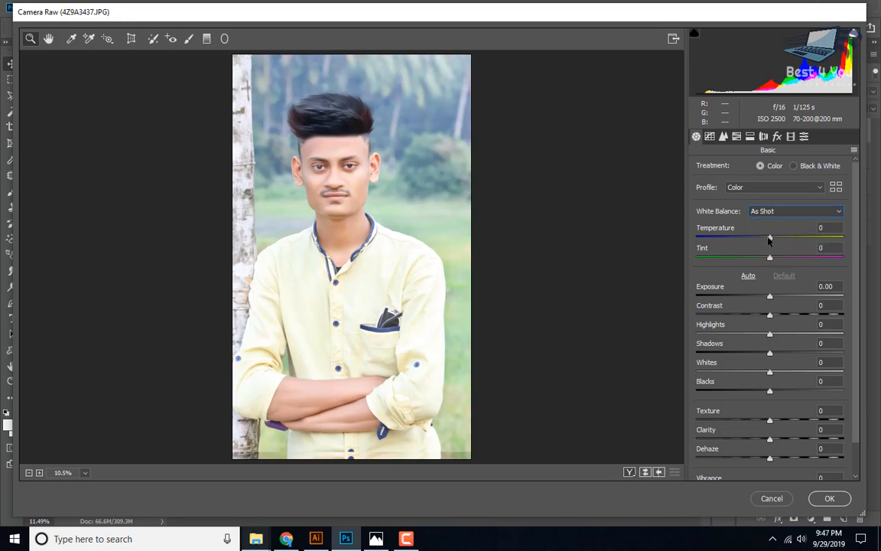
left_click_drag(769, 238, 765, 258)
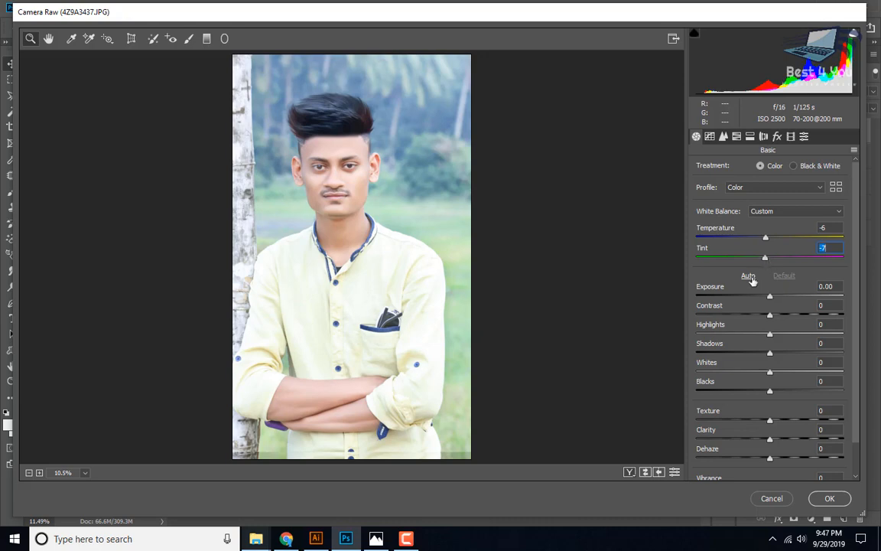
Set Exposure to -0.20, Contrast +8, Highlights +5, Shadows +12, Whites +8, Blacks +25, Texture +9, Clarity +8 and Dehaze +1
left_click(748, 276)
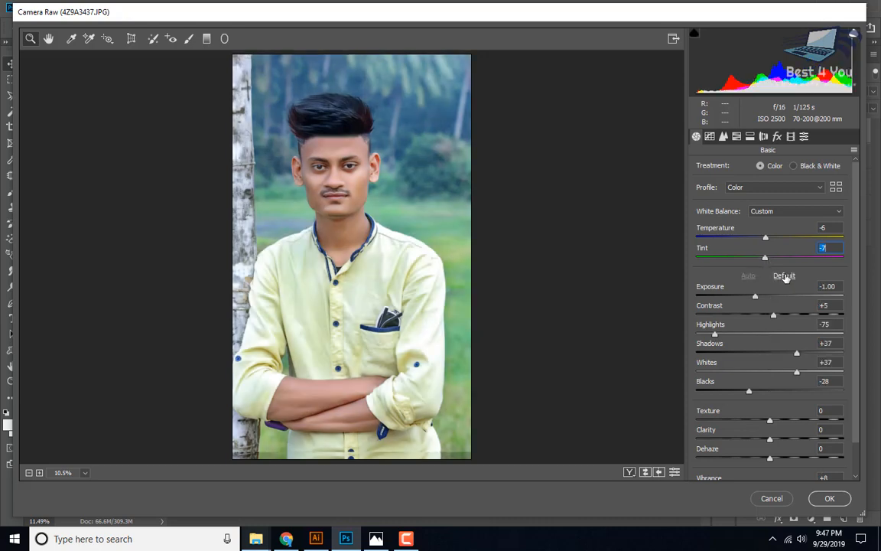
left_click(784, 276)
left_click(770, 316)
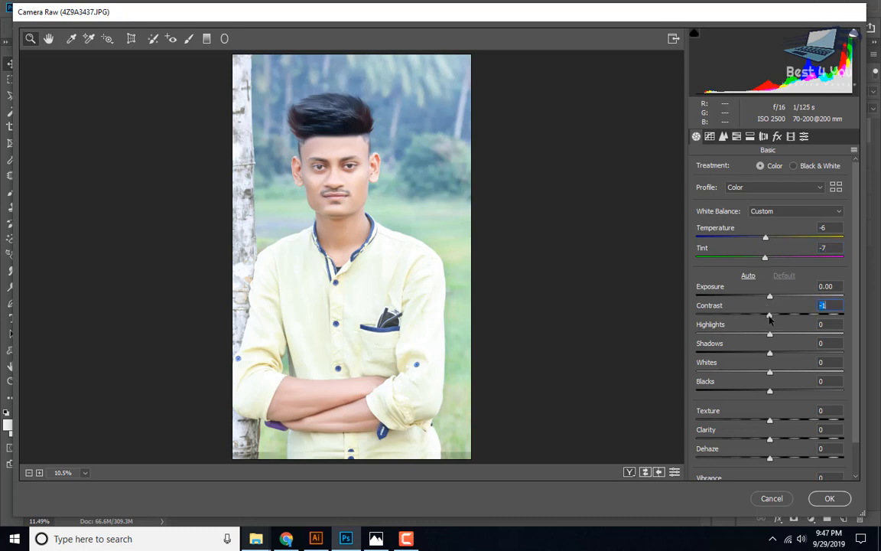
left_click_drag(769, 297, 773, 316)
left_click_drag(770, 335, 773, 335)
left_click_drag(769, 353, 772, 458)
scroll(778, 444, "down", 1)
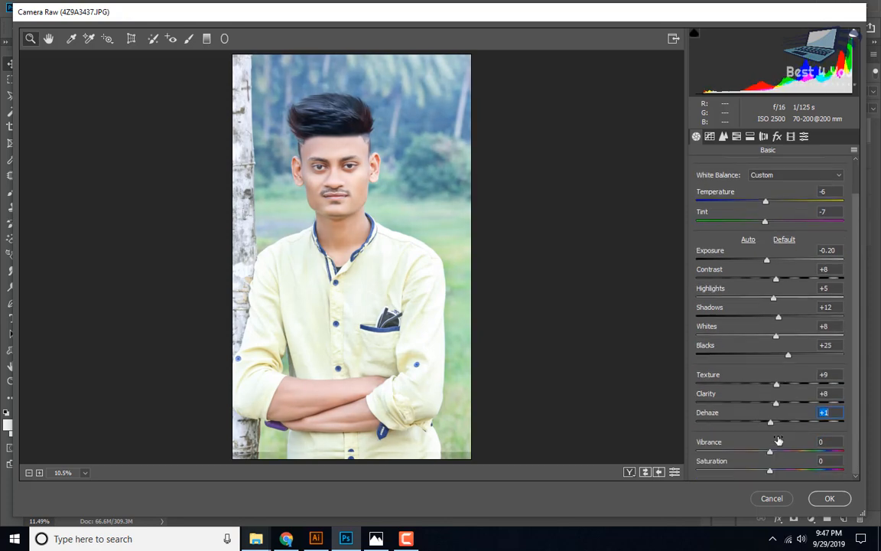
Set the parametric tone curve to Highlights -14, Lights +7, Darks -8 and Shadows +23, and the Oranges luminance to +16
left_click(710, 136)
left_click_drag(773, 366, 791, 423)
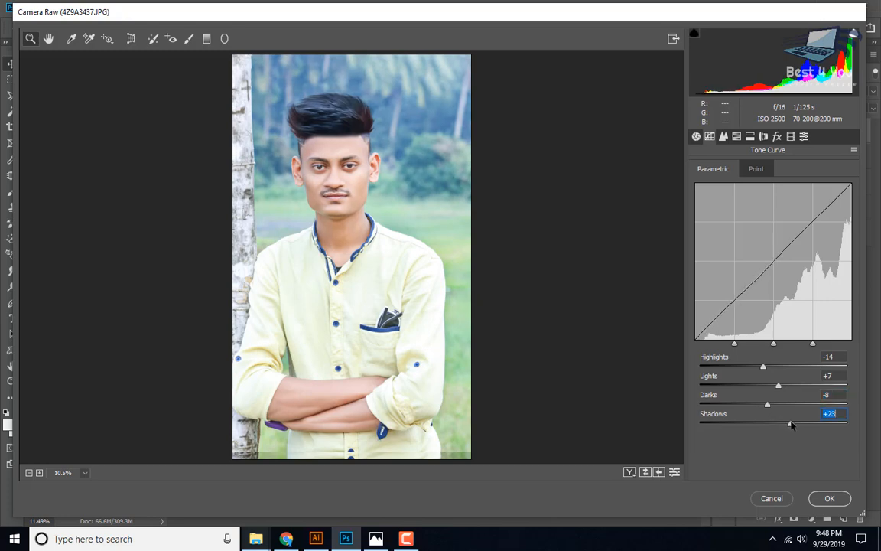
left_click(723, 136)
left_click(737, 137)
left_click_drag(773, 234, 781, 239)
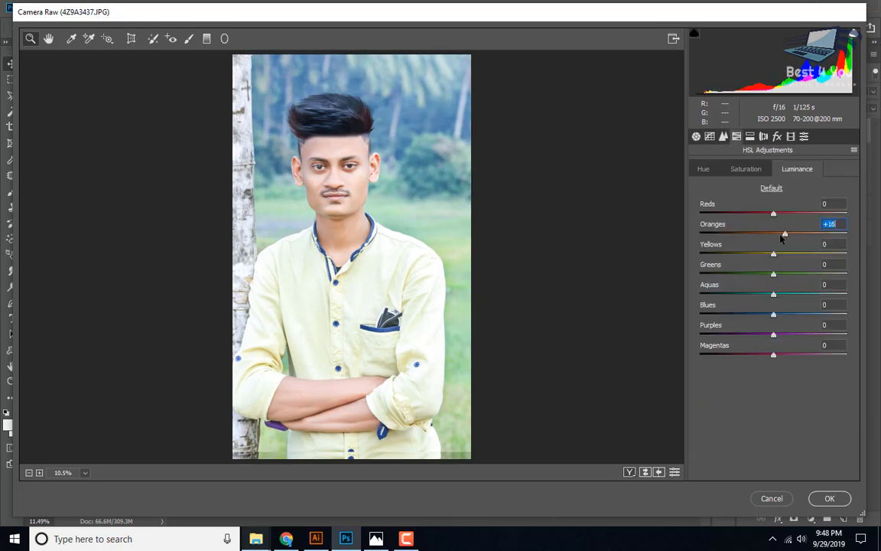
Shift the HSL hues to Reds -26, Yellows -2, Greens -49, Aquas +25 and Purples +3
left_click(746, 168)
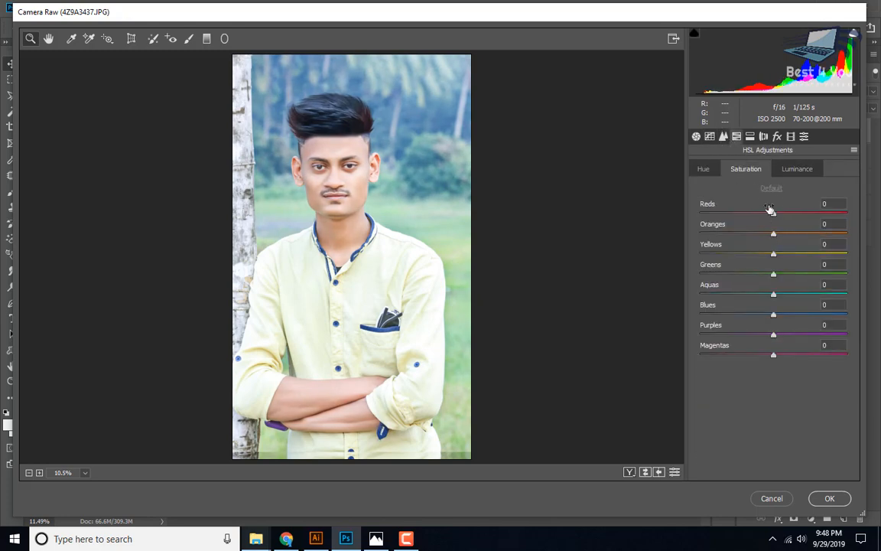
left_click_drag(793, 354, 847, 362)
left_click(703, 169)
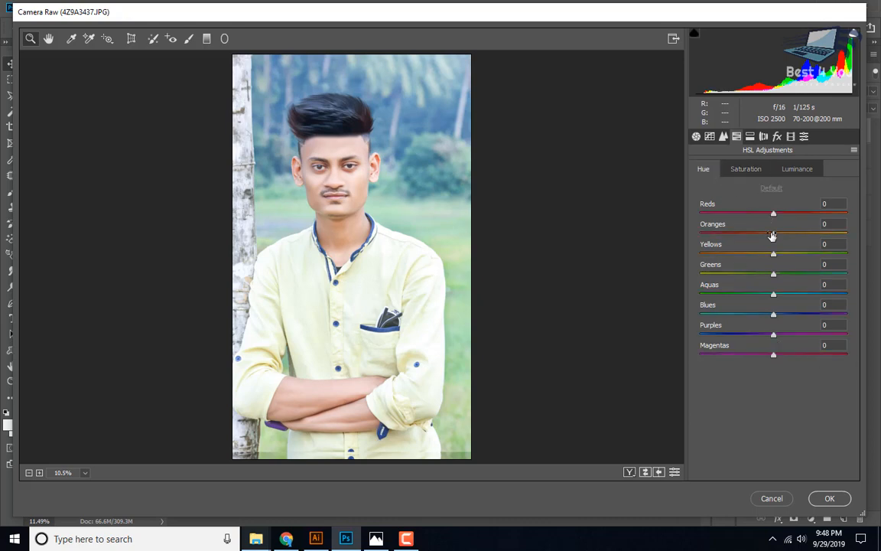
left_click_drag(777, 336, 778, 336)
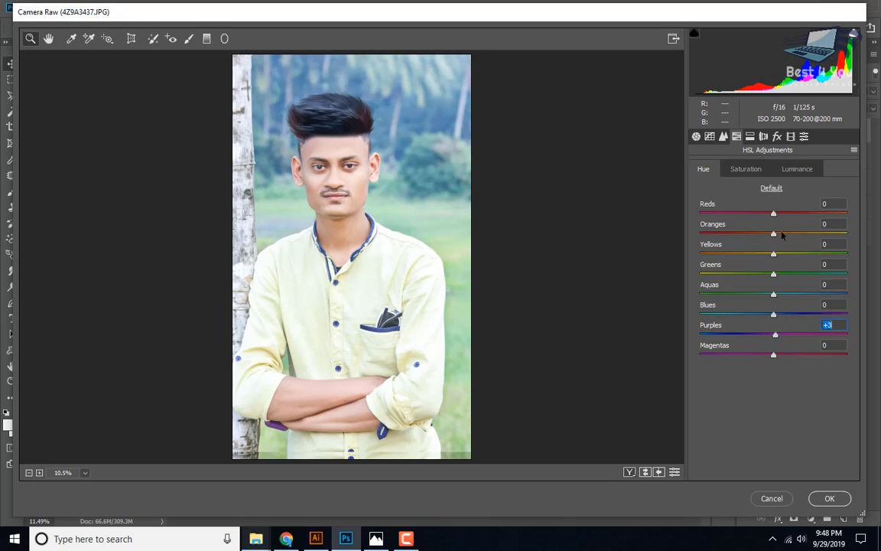
left_click_drag(773, 213, 755, 213)
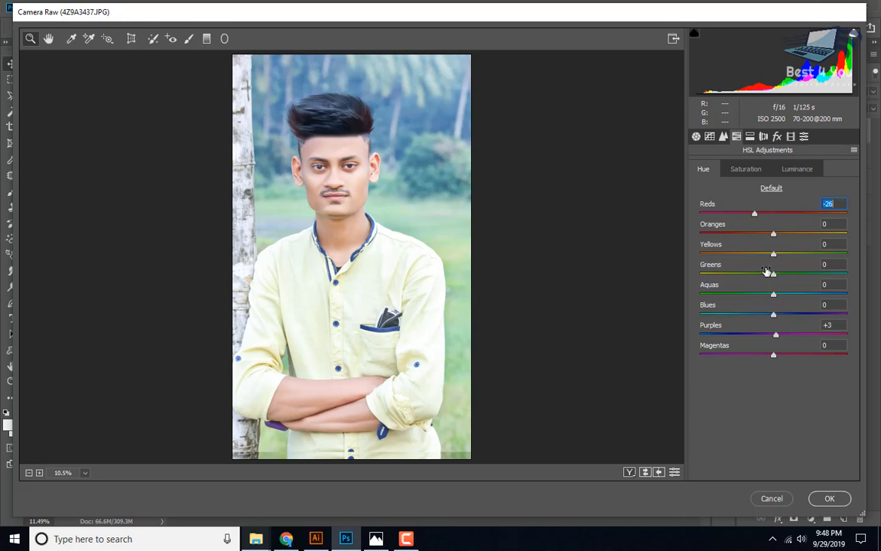
left_click_drag(773, 274, 699, 273)
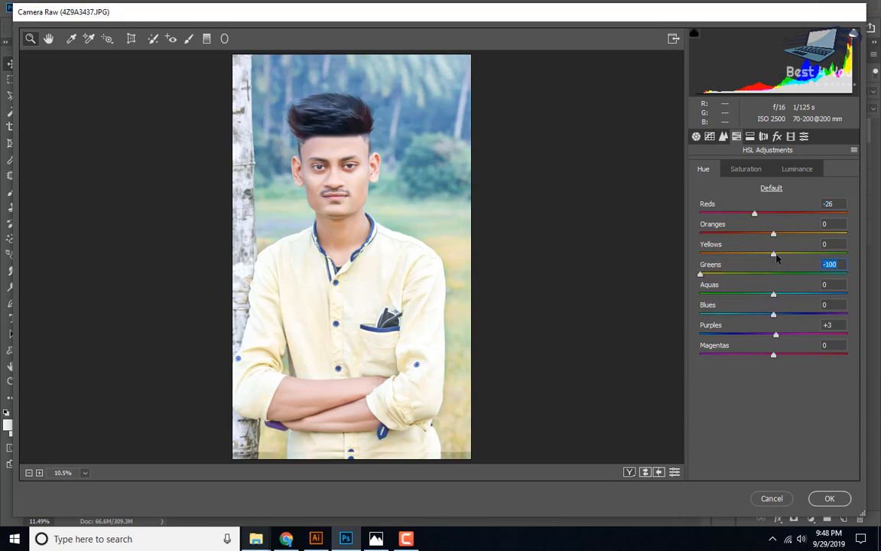
mouse_move(774, 254)
left_mouse_down()
mouse_move(749, 254)
mouse_move(772, 254)
left_mouse_up()
mouse_move(773, 293)
left_mouse_down()
mouse_move(699, 294)
mouse_move(774, 294)
left_mouse_up()
left_click_drag(700, 274, 791, 296)
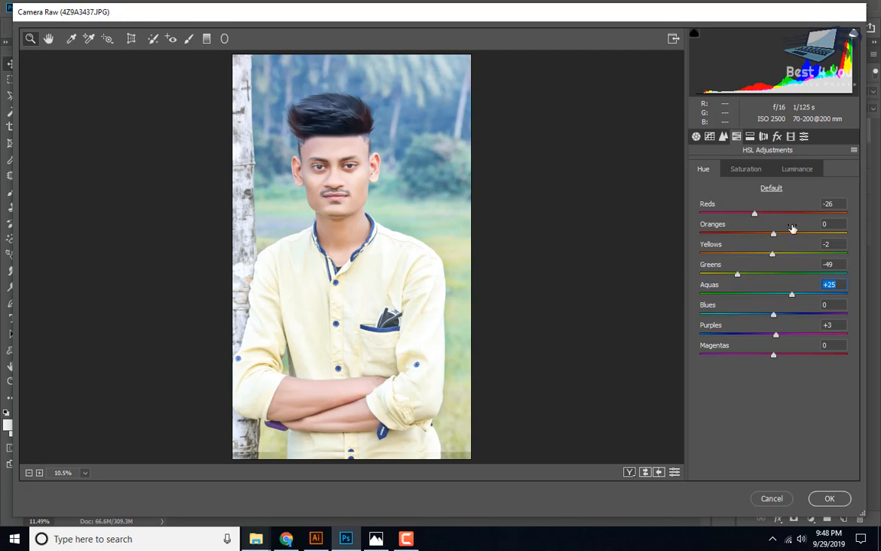
Darken the portrait's edges with a Post Crop Vignetting amount of -33
left_click(763, 137)
left_click(763, 136)
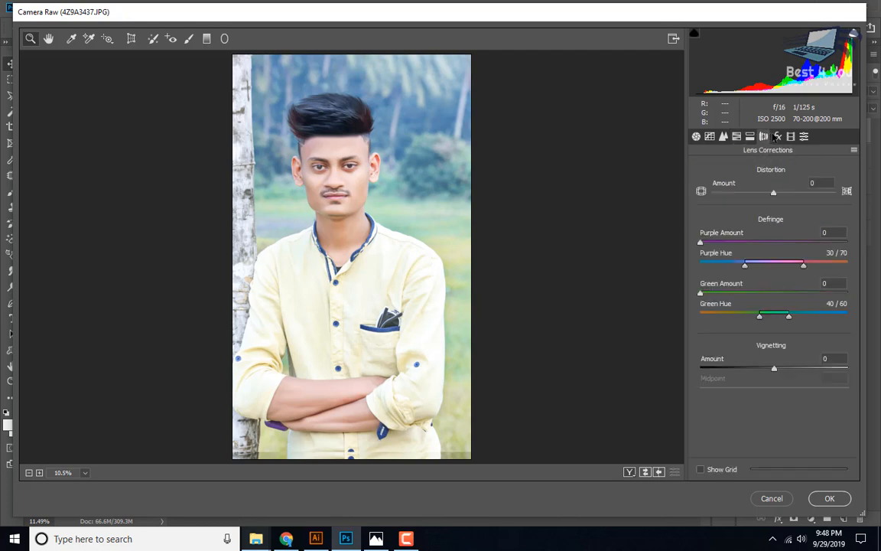
left_click(777, 136)
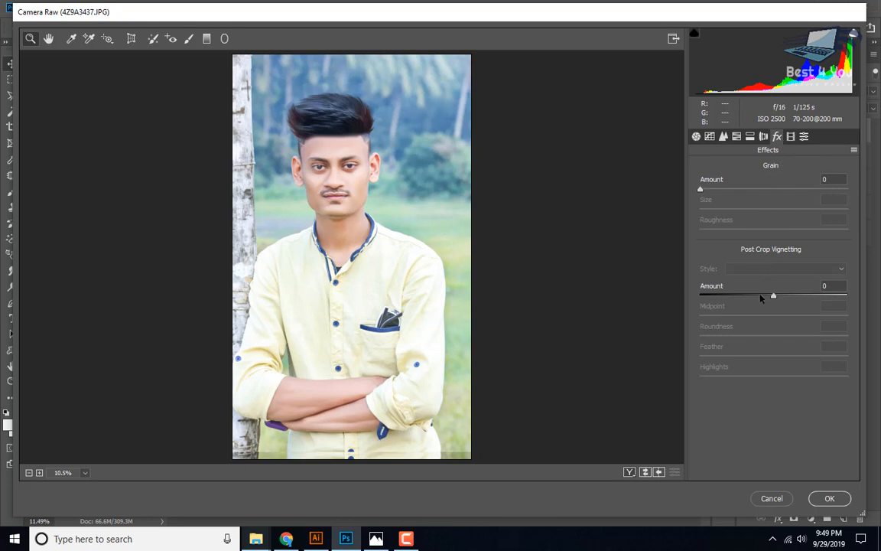
left_click_drag(761, 298, 749, 299)
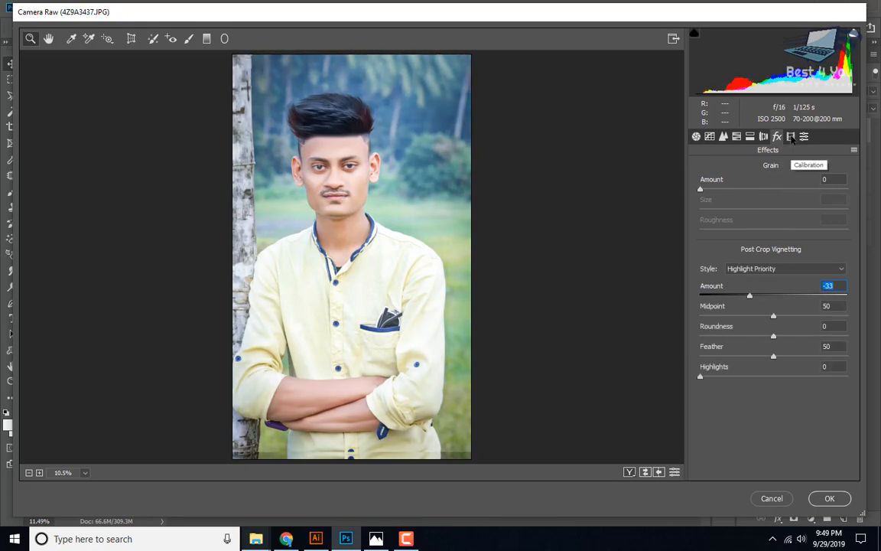
Set Calibration to Shadows Tint -26, Red Primary Hue -5 and Saturation -8, Green Primary -19 and +14, Blue Primary -3 and +20
left_click(791, 138)
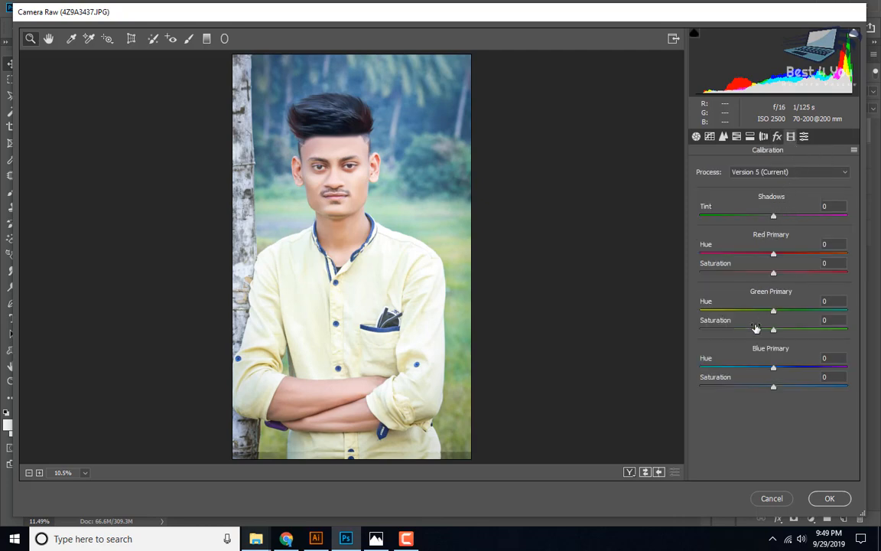
left_click_drag(781, 389, 762, 370)
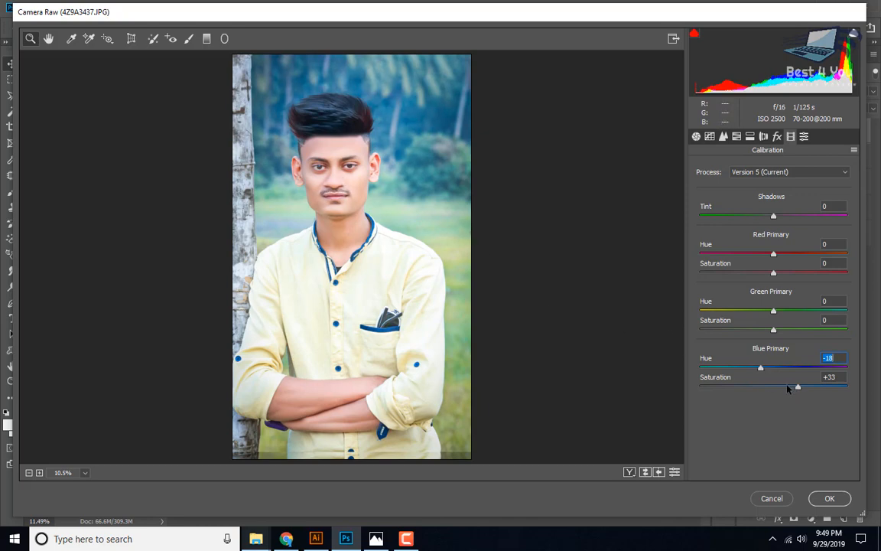
left_click_drag(765, 370, 788, 387)
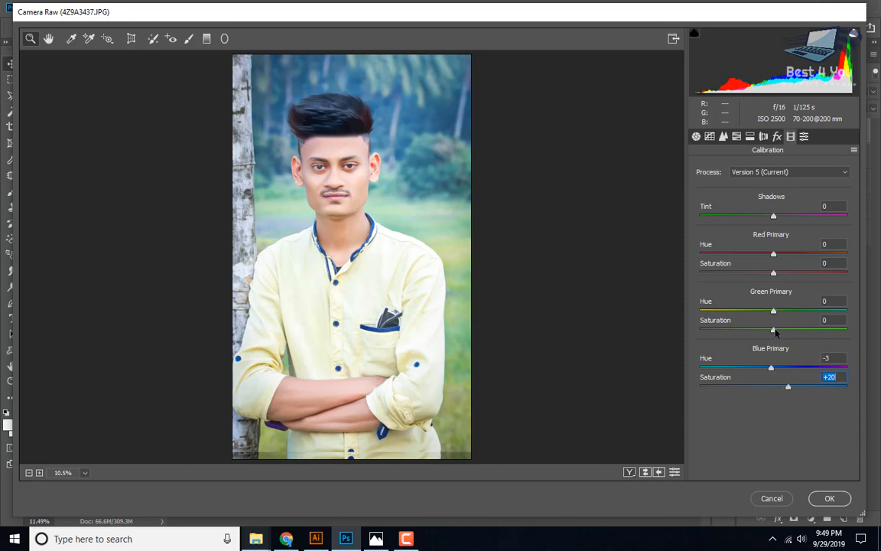
left_click_drag(774, 329, 760, 312)
left_click_drag(773, 274, 769, 254)
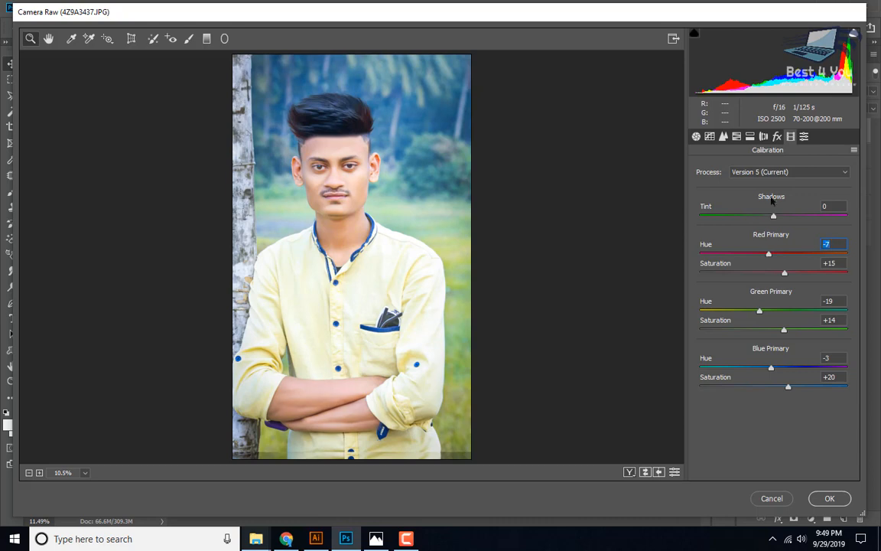
left_click_drag(773, 215, 754, 218)
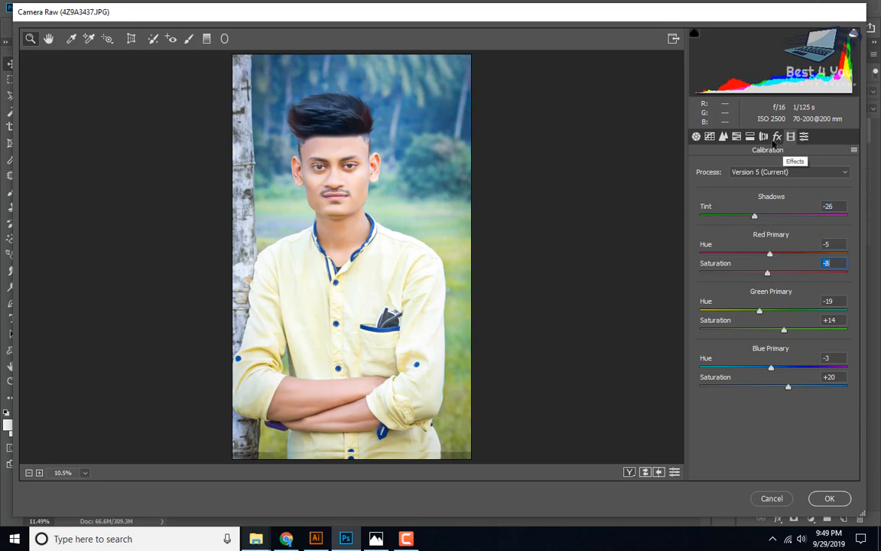
Set Magentas saturation to +23 and hues to Reds -16, Oranges -1, Yellows 0, Greens -28, Aquas +11 and Purples -2, and apply the filter
left_click(737, 136)
left_click(746, 169)
left_click(791, 355)
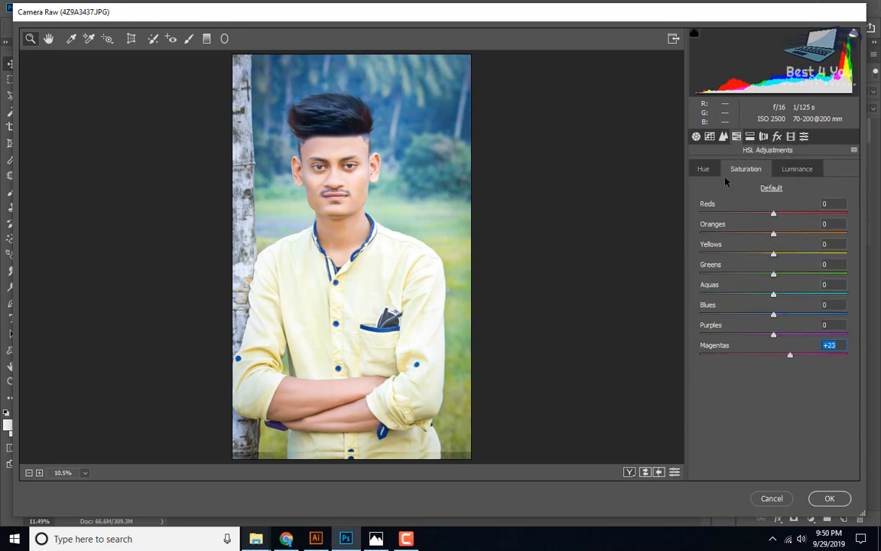
left_click(755, 214)
left_click(703, 169)
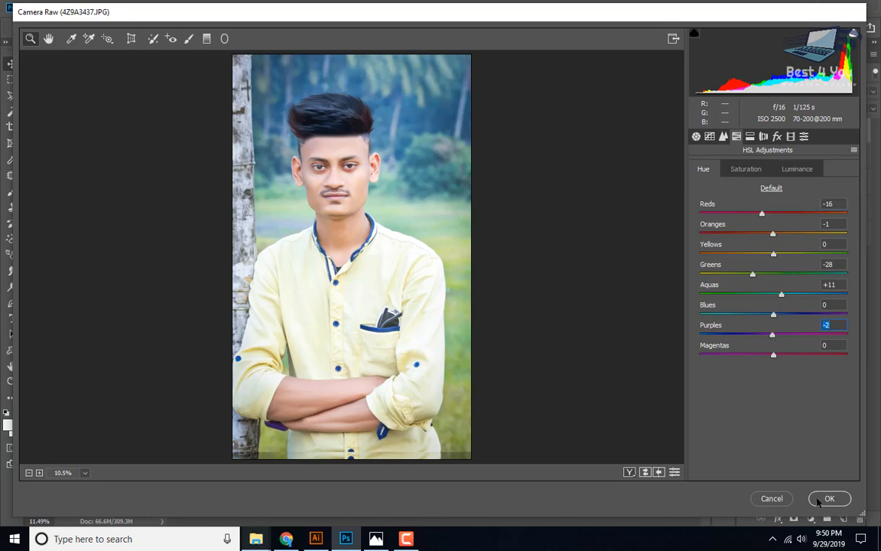
left_click(829, 498)
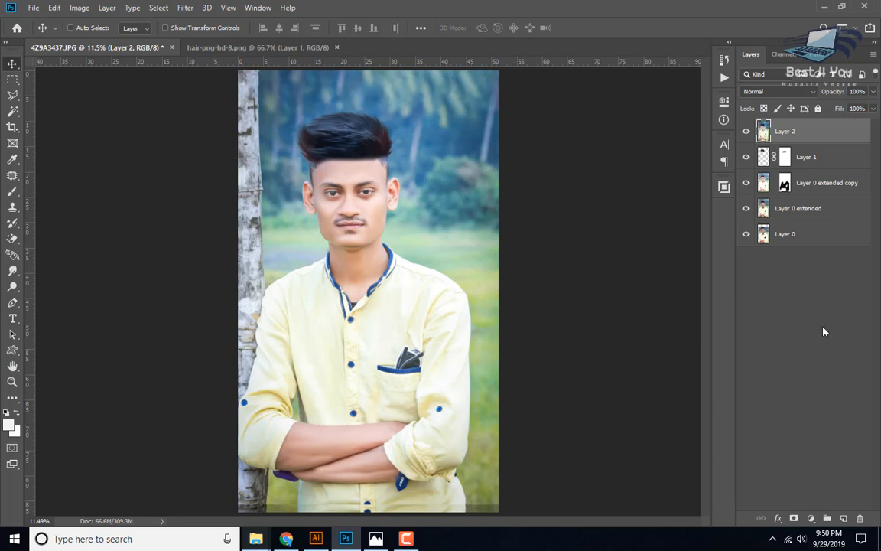
Hide all layers above Layer 0 and toggle Layer 2's visibility to compare the original portrait with the edited one
left_click_drag(746, 131, 748, 217)
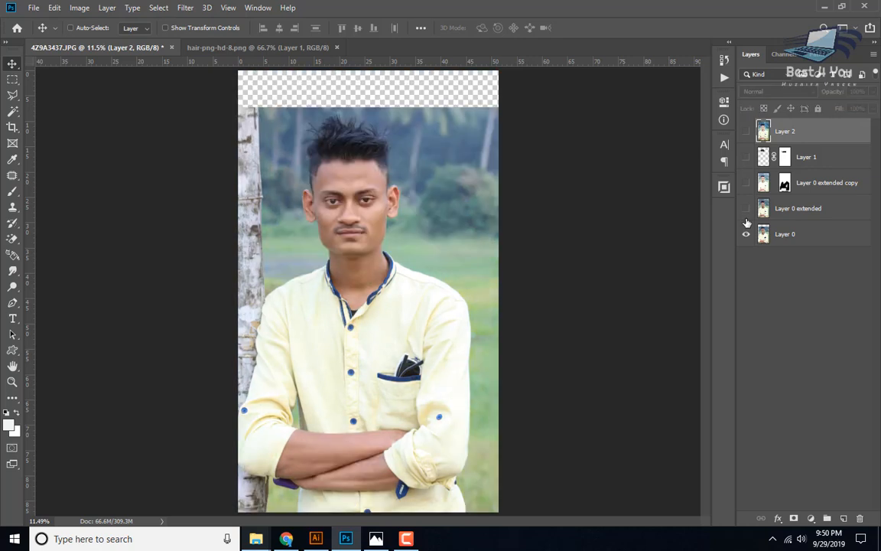
left_click(747, 133)
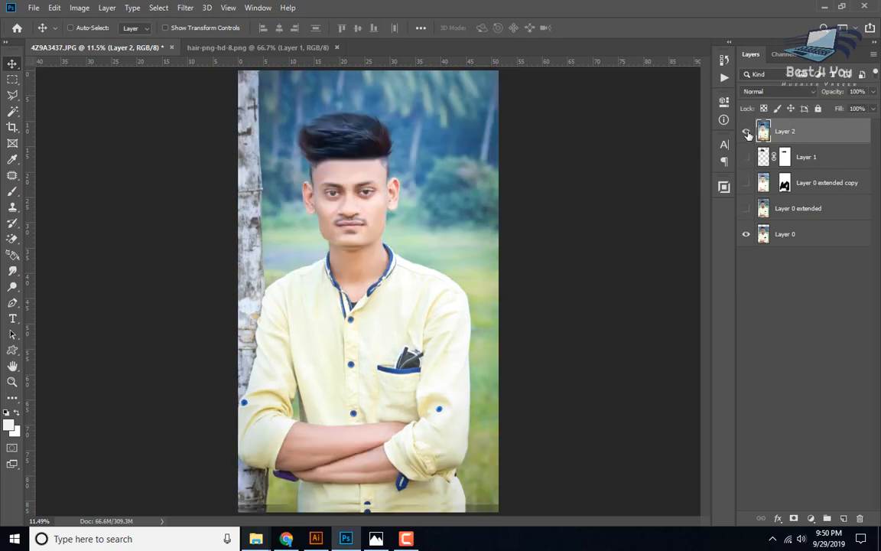
left_click(748, 133)
left_click(747, 133)
left_click(747, 132)
left_click(747, 132)
left_click(747, 133)
Start saving the portrait as a separate copy in JPEG format
key("ctrl+shift+s")
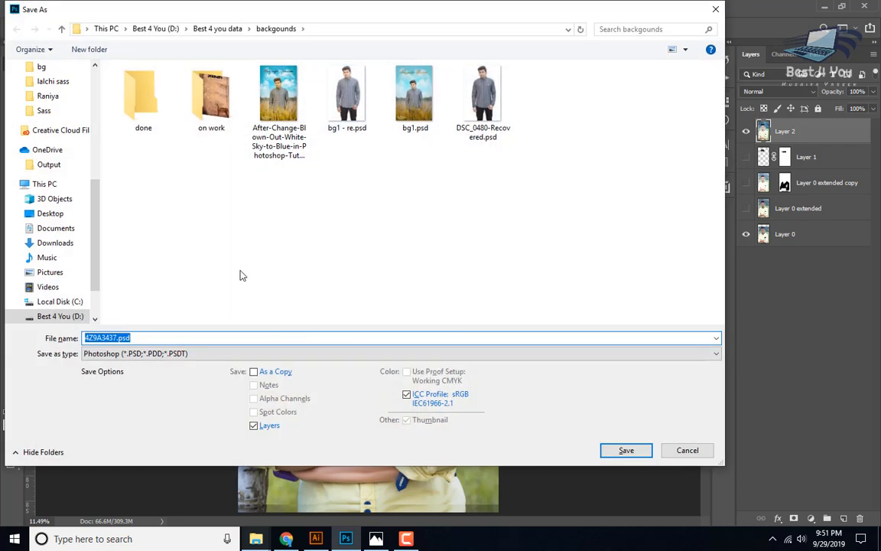
left_click(184, 354)
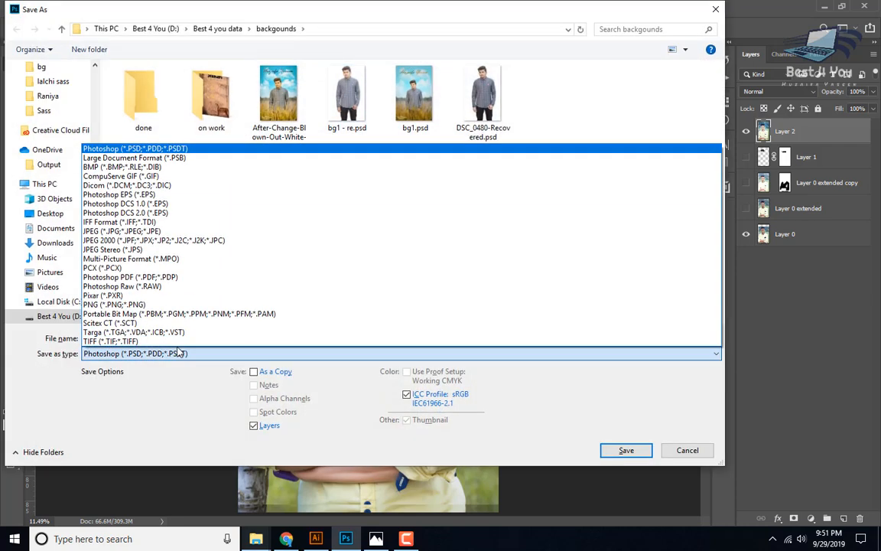
left_click(191, 234)
scroll(206, 242, "down", 3)
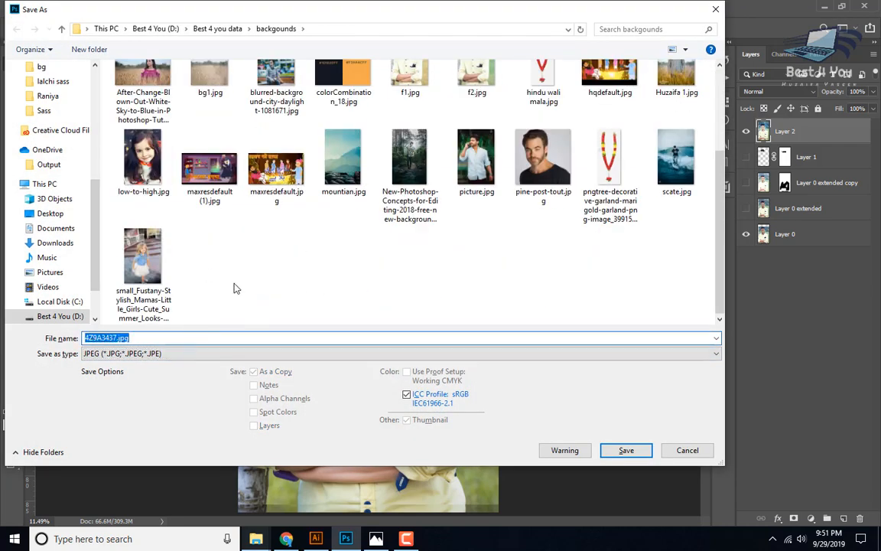
type("nalc")
key("BackSpace")
key("BackSpace")
key("BackSpace")
key("BackSpace")
Name the JPEG copy 1 and save it in the backgounds folder
type("1")
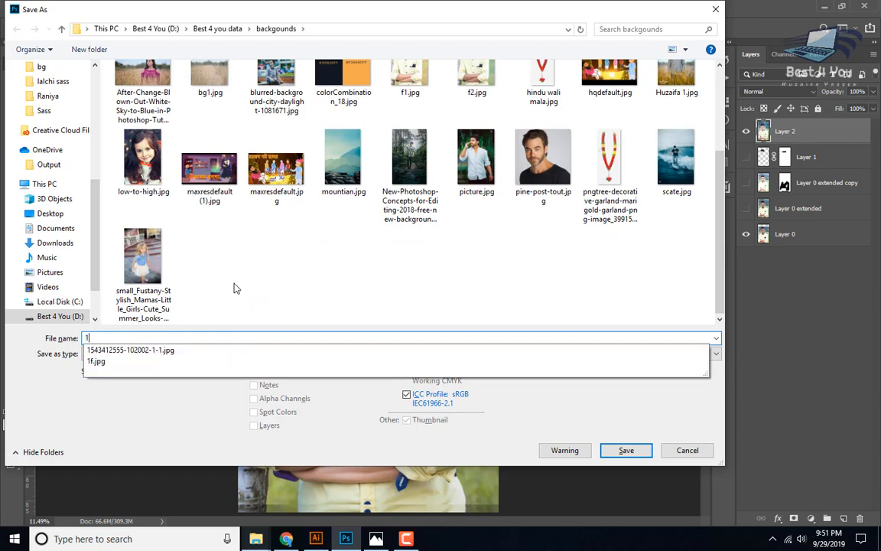
key("Return")
key("Return")
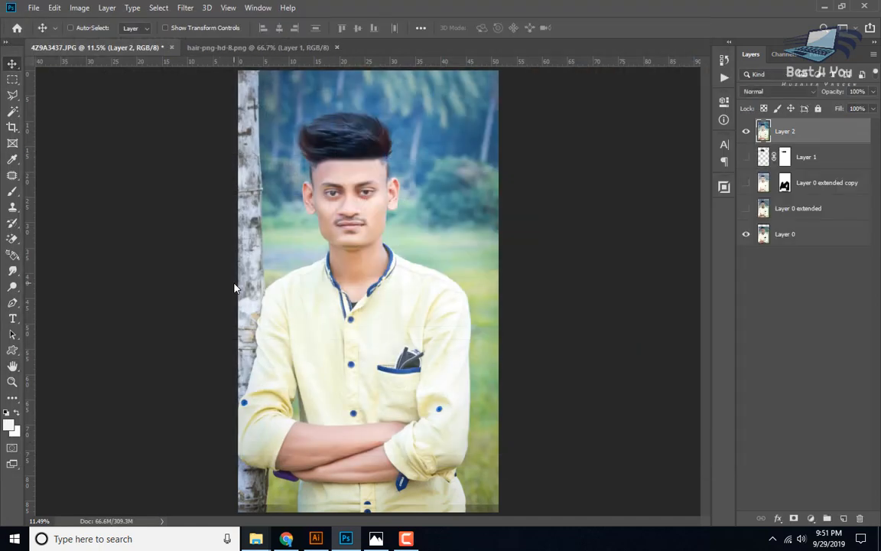